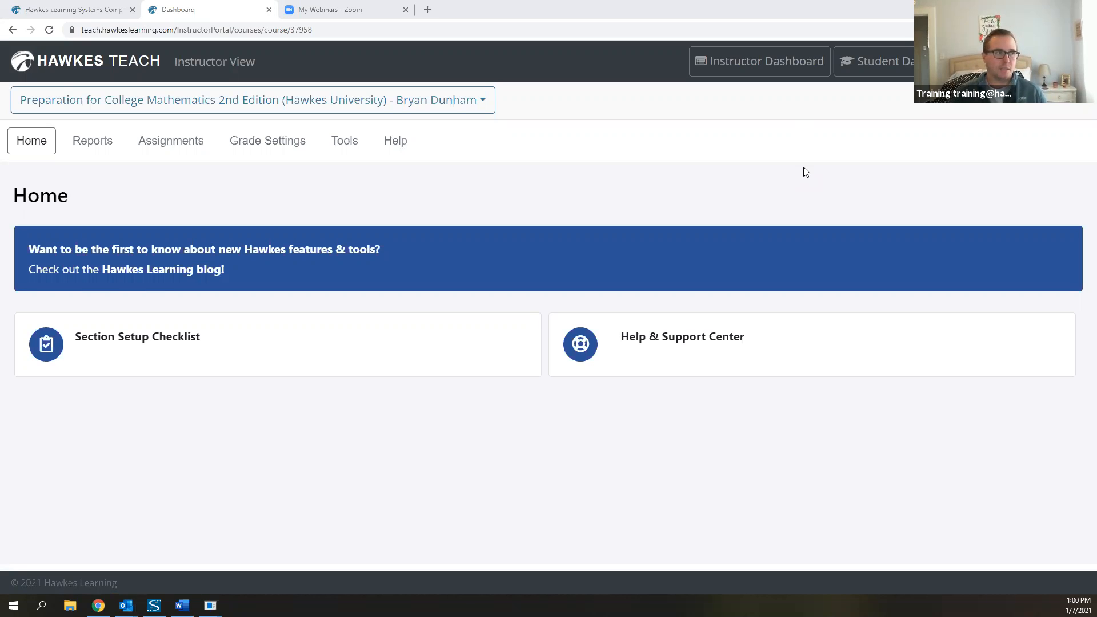
- From the WebTest Objective report, create a new objective template and start a new objective within it
{"action": "left_click", "coordinate": [85, 147]}
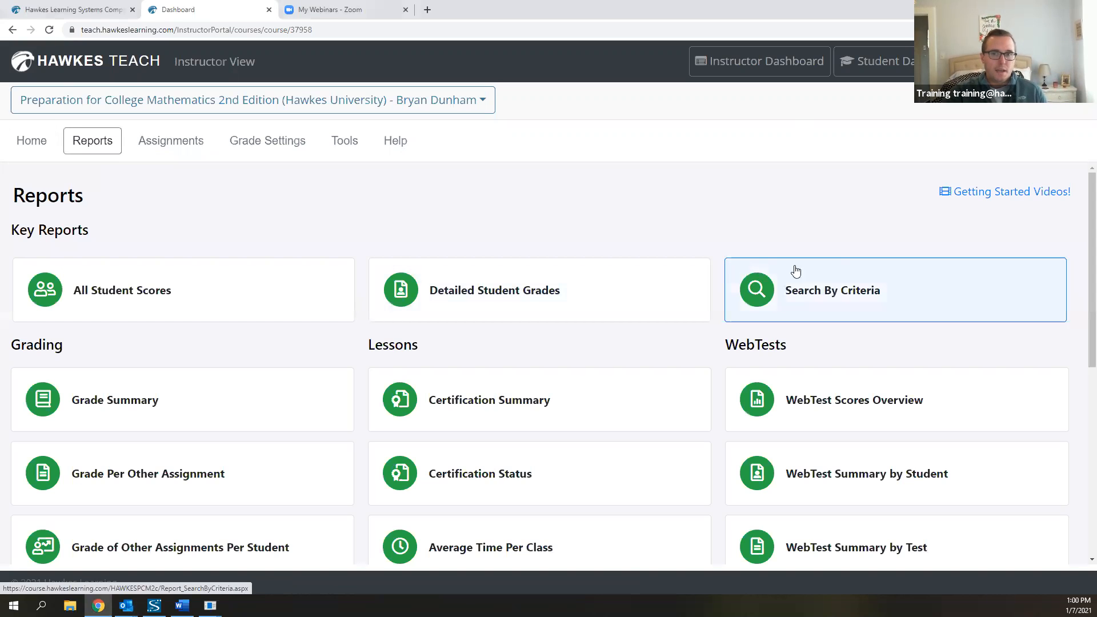
{"action": "scroll", "coordinate": [852, 242], "scroll_direction": "down", "scroll_amount": 2}
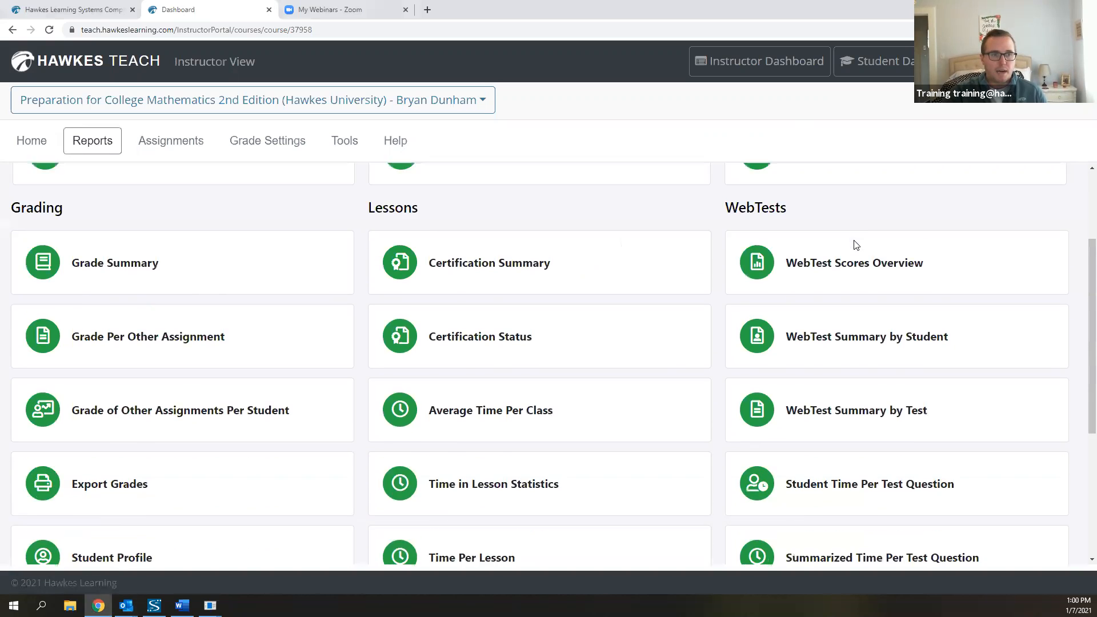
{"action": "scroll", "coordinate": [855, 245], "scroll_direction": "down", "scroll_amount": 4}
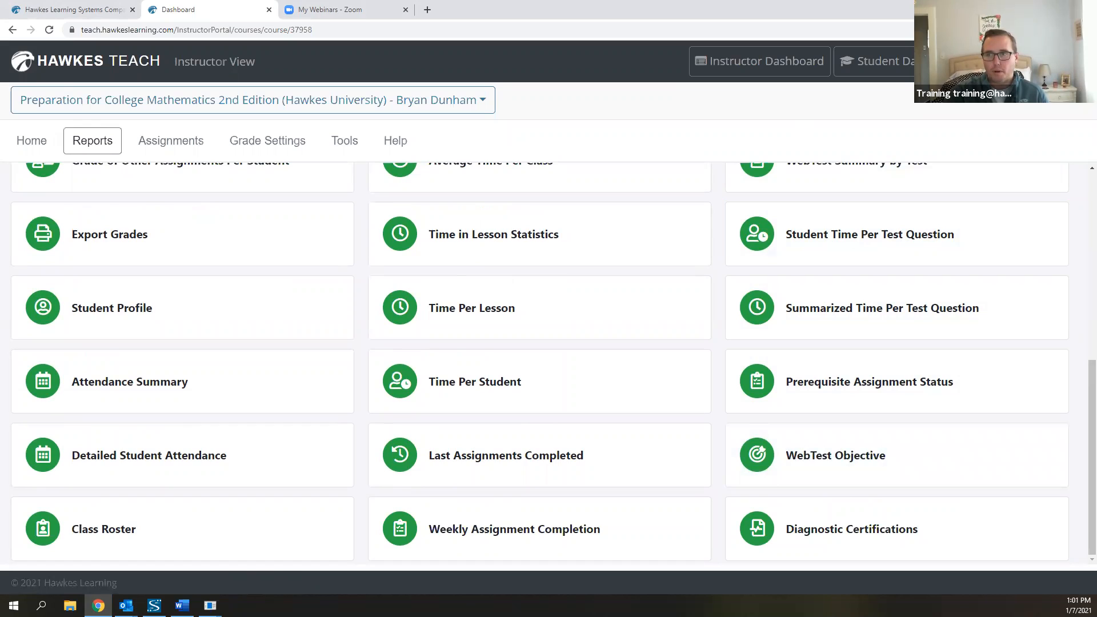
{"action": "left_click", "coordinate": [931, 474]}
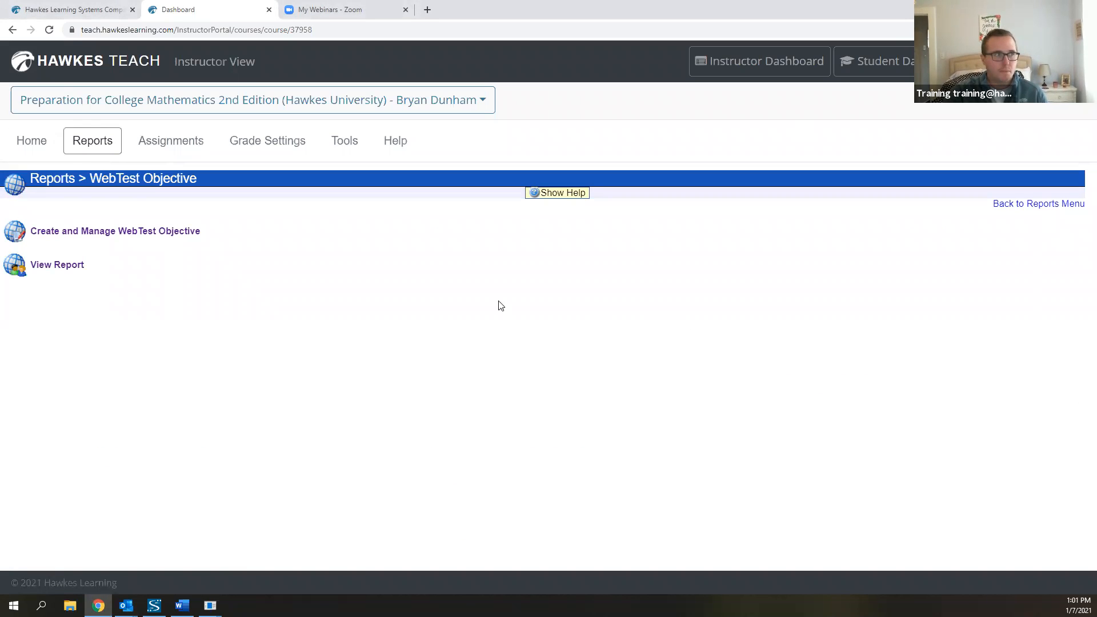
{"action": "left_click", "coordinate": [145, 234]}
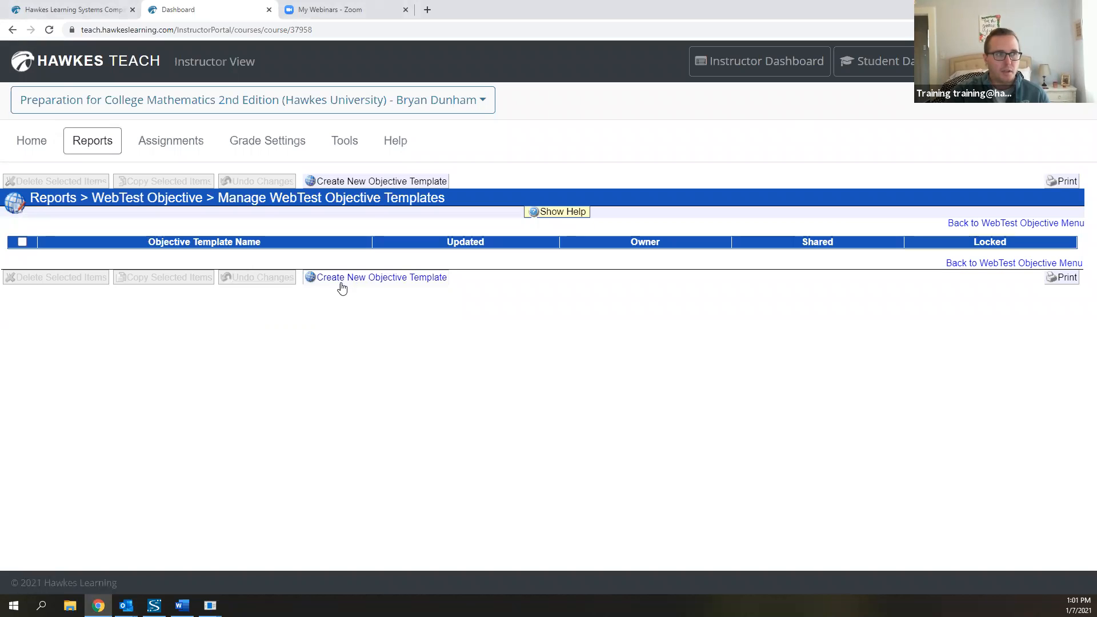
{"action": "left_click", "coordinate": [389, 280]}
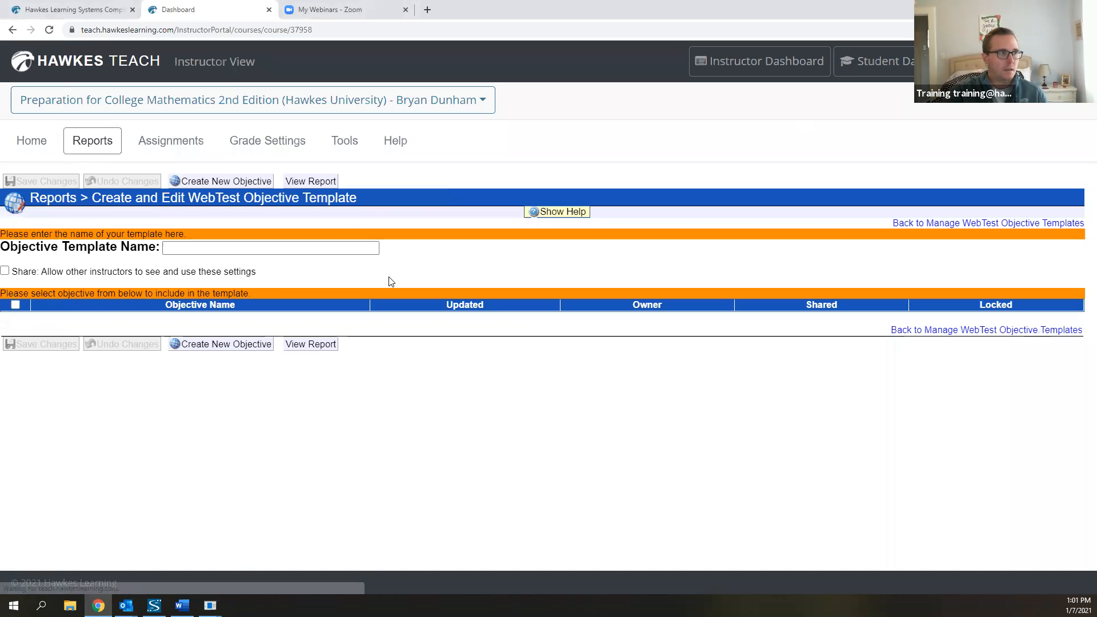
{"action": "left_click", "coordinate": [242, 350]}
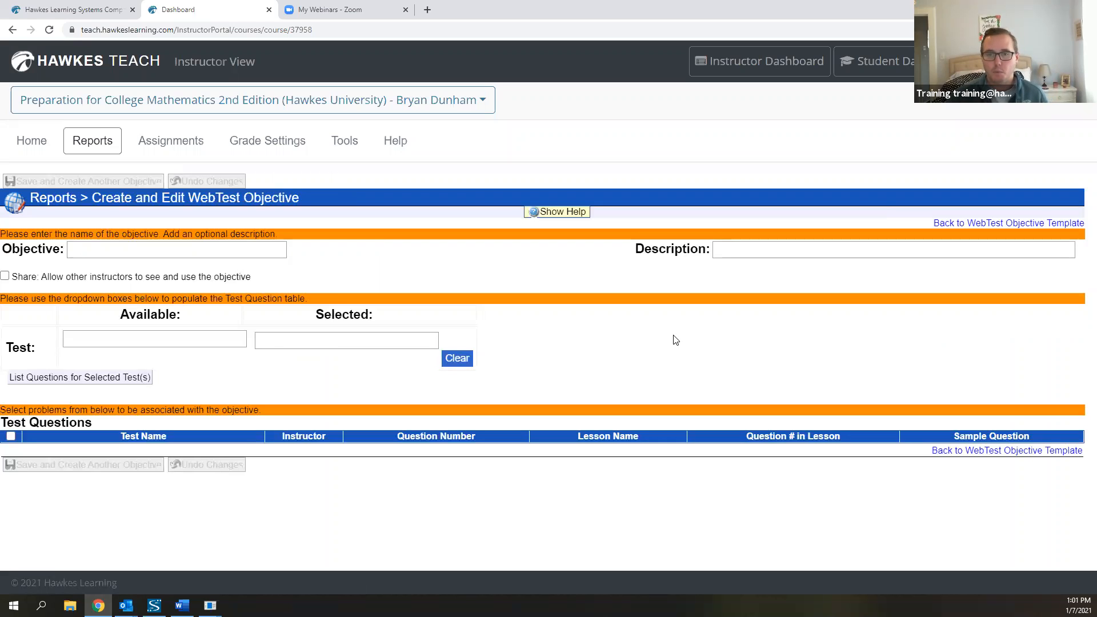
- Name the objective "Addition" and give it the description "Adding whole numbers"
{"action": "left_click", "coordinate": [167, 252]}
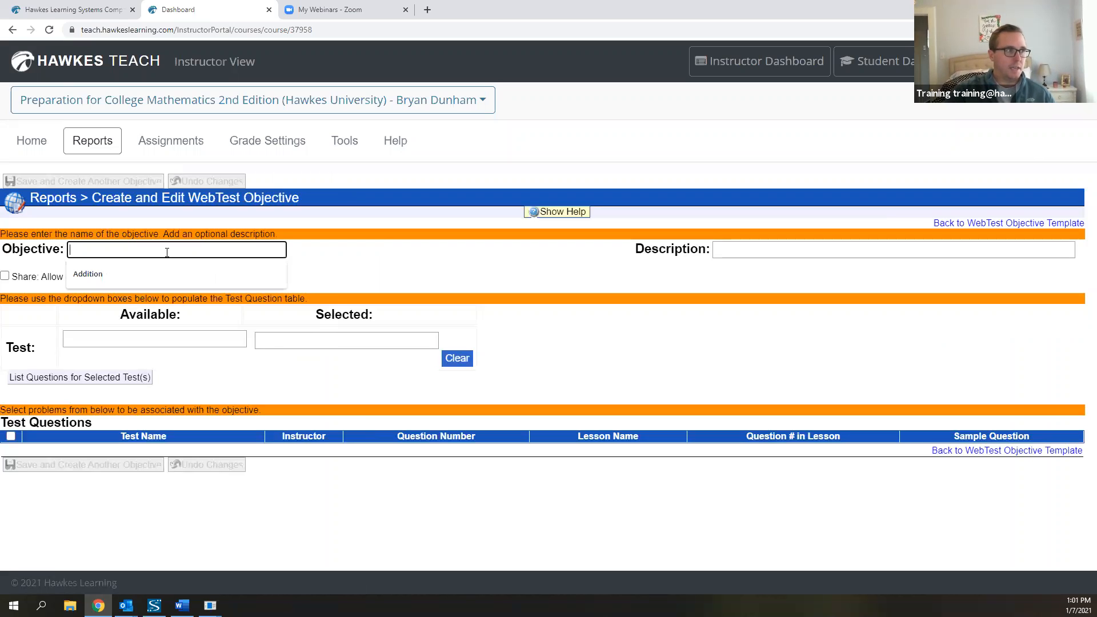
{"action": "type", "text": "Addition"}
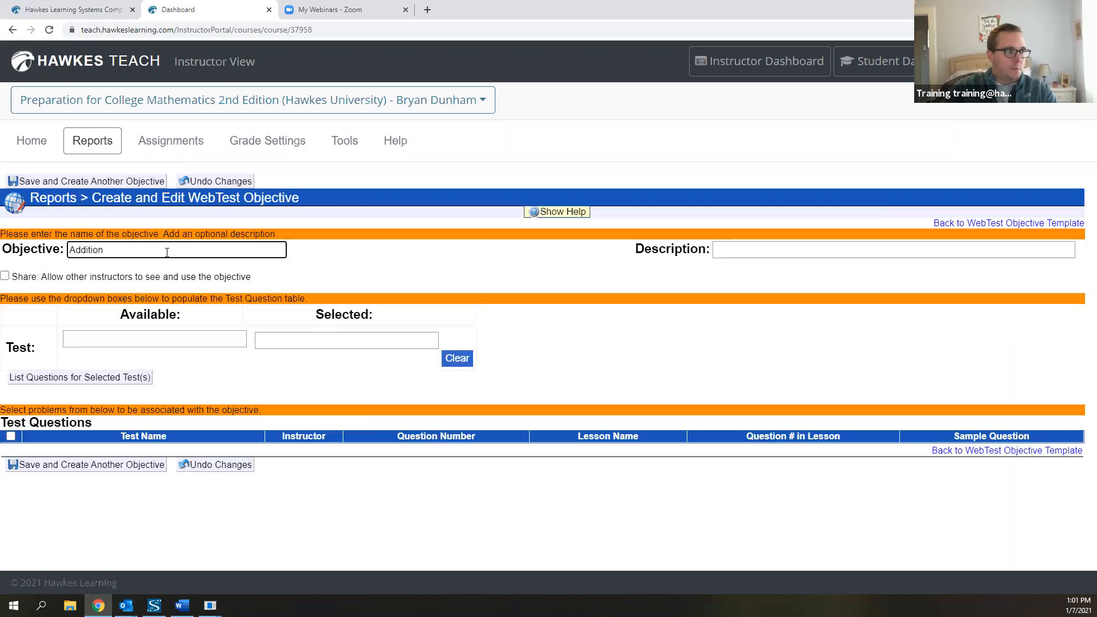
{"action": "left_click", "coordinate": [512, 254]}
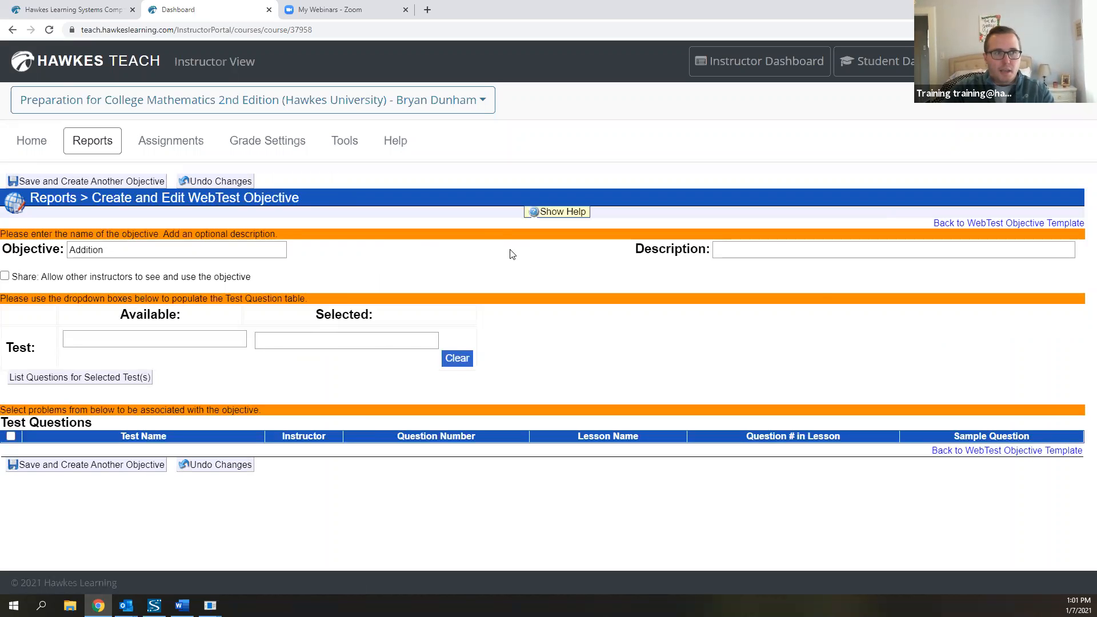
{"action": "left_click", "coordinate": [774, 247]}
{"action": "type", "text": "Adding whole numbers"}
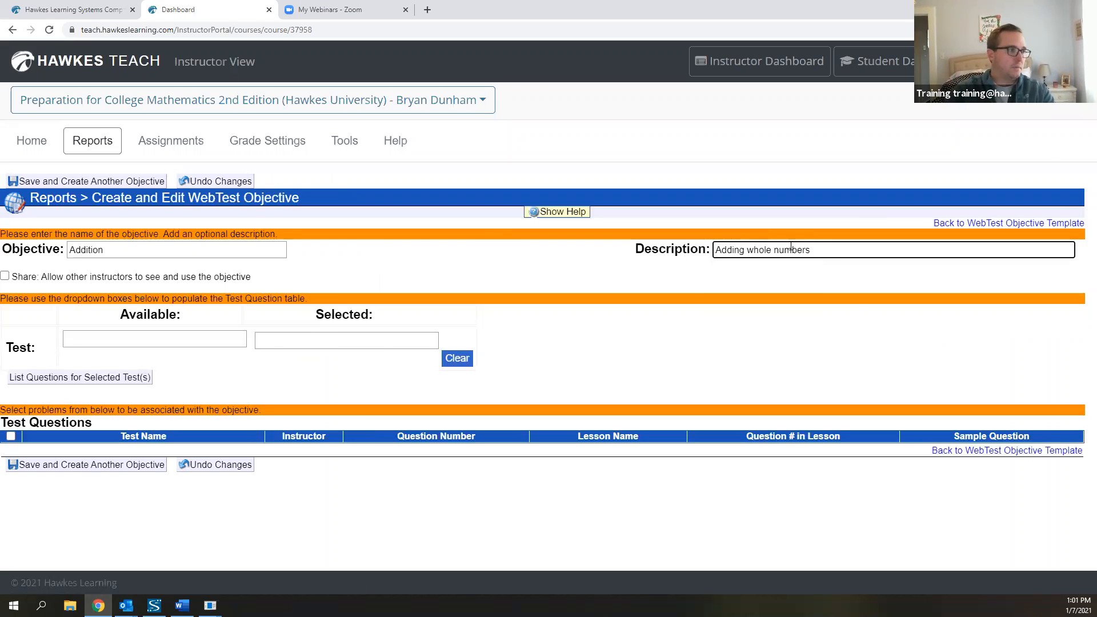
{"action": "left_click", "coordinate": [737, 354]}
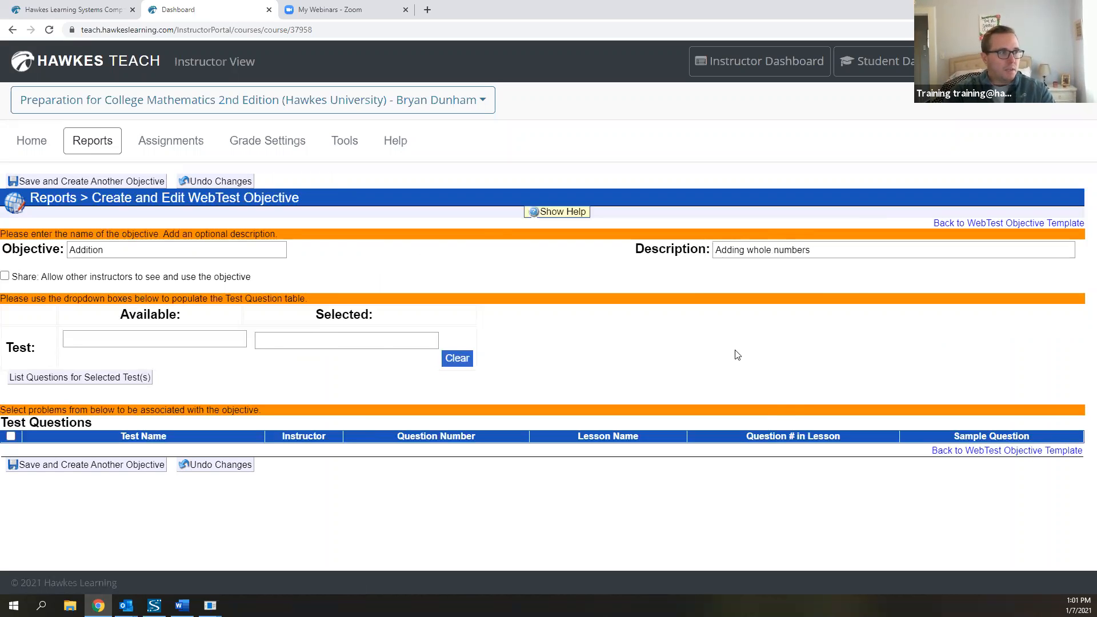
- Find the instructor's Ch. 1 Quiz, select it as the objective's test and list its questions
{"action": "left_click", "coordinate": [139, 342]}
{"action": "type", "text": "brya"}
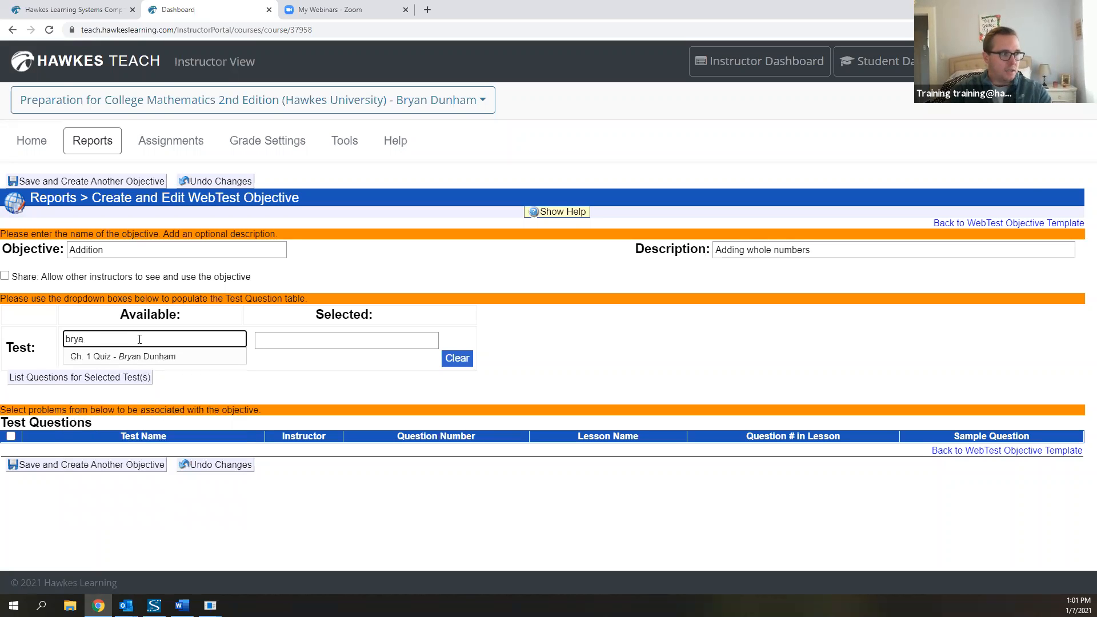
{"action": "left_click", "coordinate": [148, 356]}
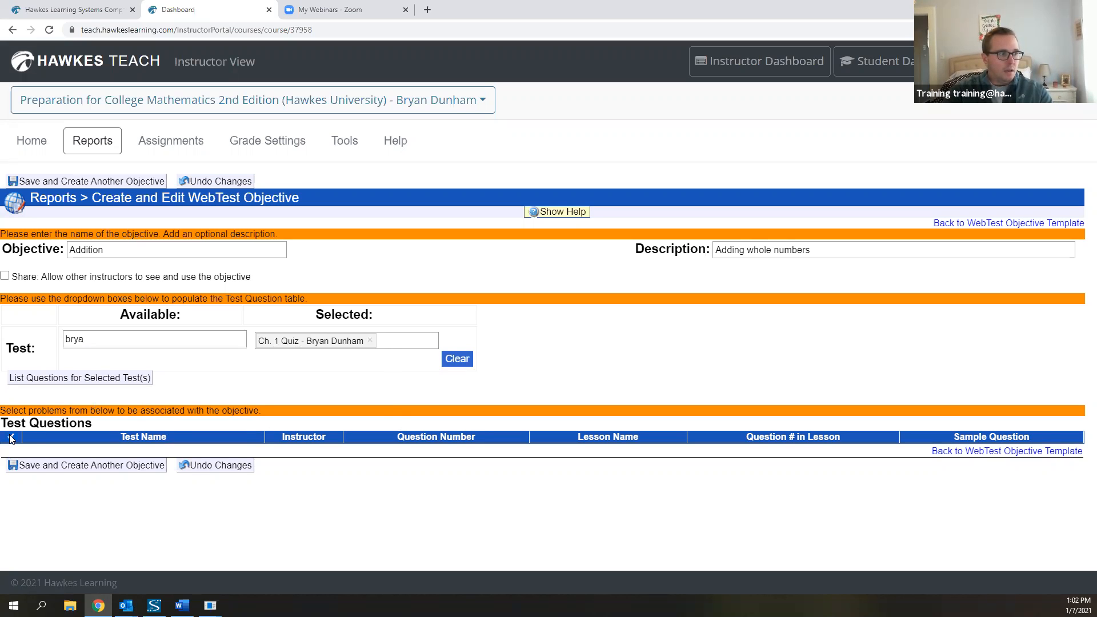
{"action": "left_click", "coordinate": [67, 382]}
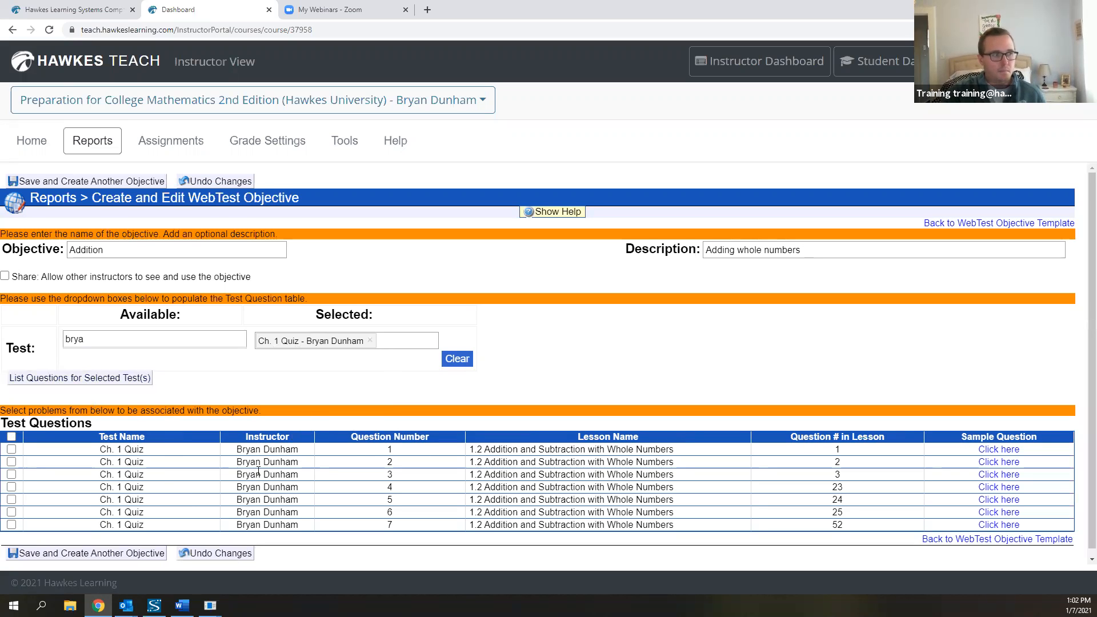
- Preview and include Ch. 1 Quiz questions 1, 2 and 3 in the Addition objective, then save it
{"action": "scroll", "coordinate": [258, 471], "scroll_direction": "down", "scroll_amount": 1}
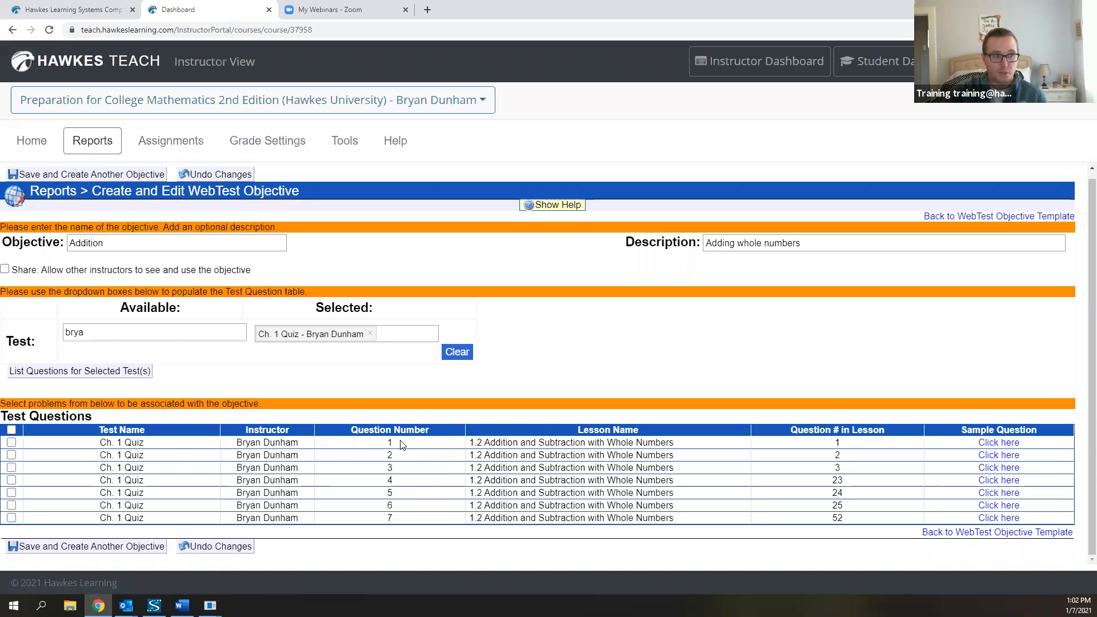
{"action": "left_click", "coordinate": [987, 443]}
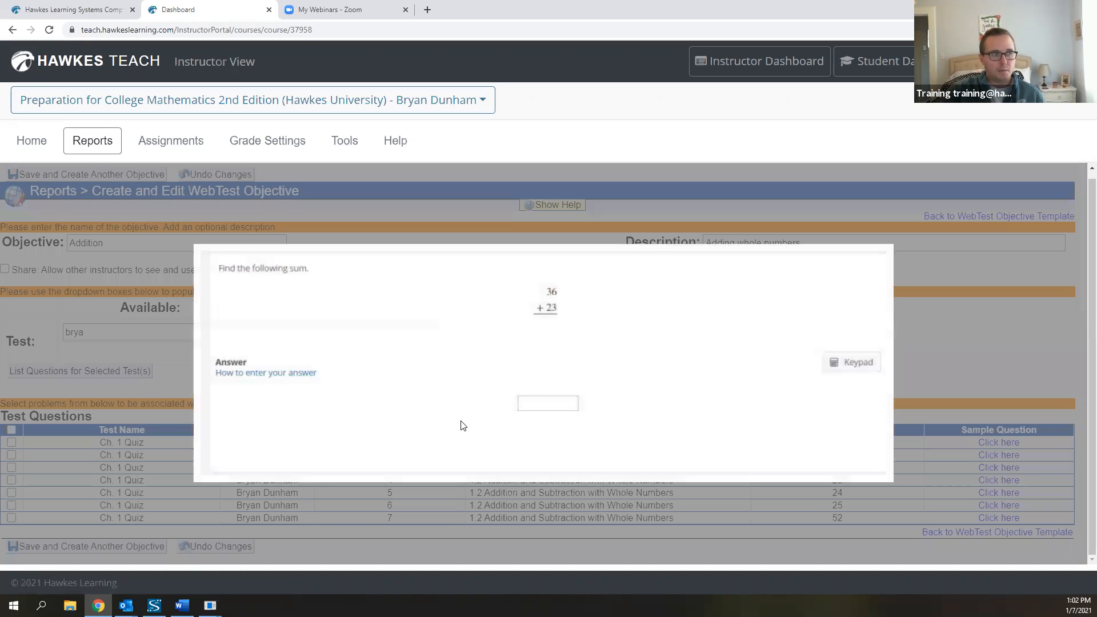
{"action": "left_click", "coordinate": [984, 416]}
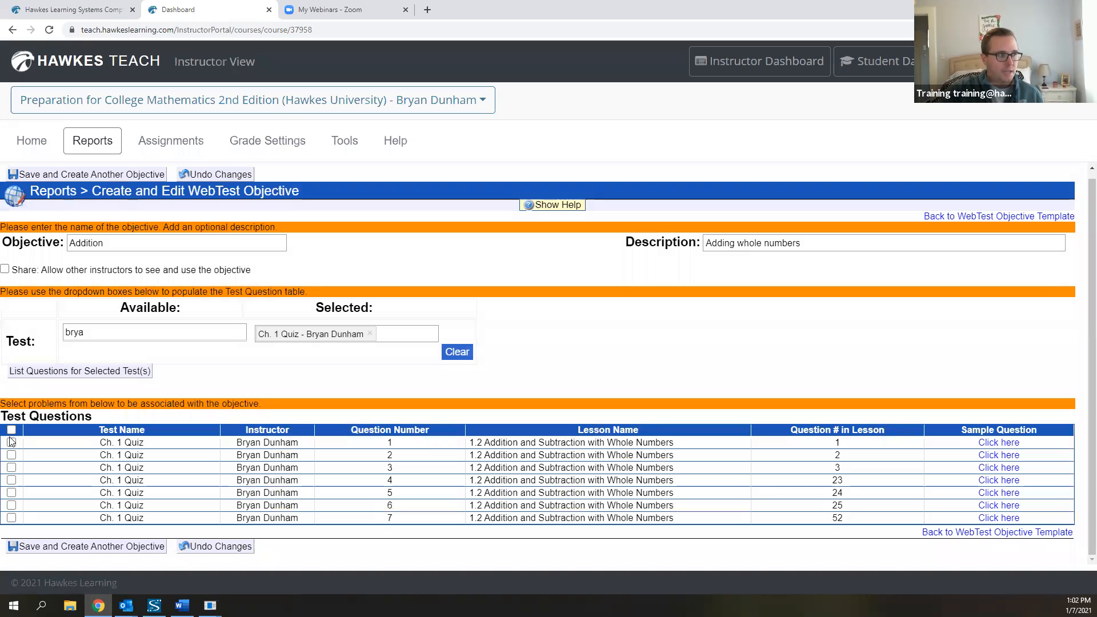
{"action": "left_click", "coordinate": [11, 443]}
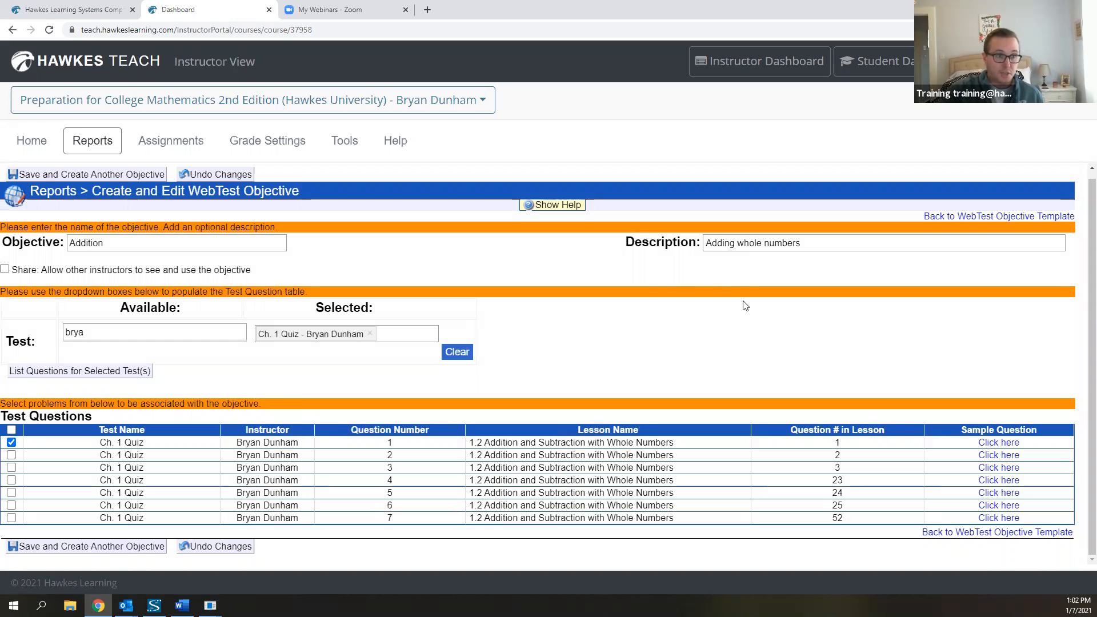
{"action": "left_click", "coordinate": [1011, 460]}
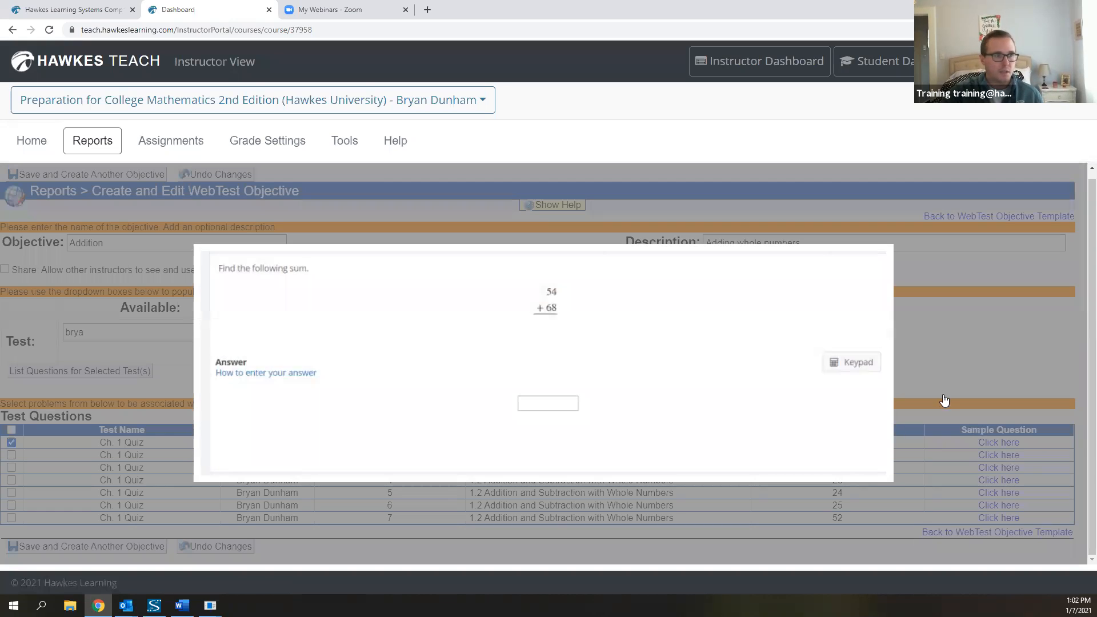
{"action": "left_click", "coordinate": [970, 371]}
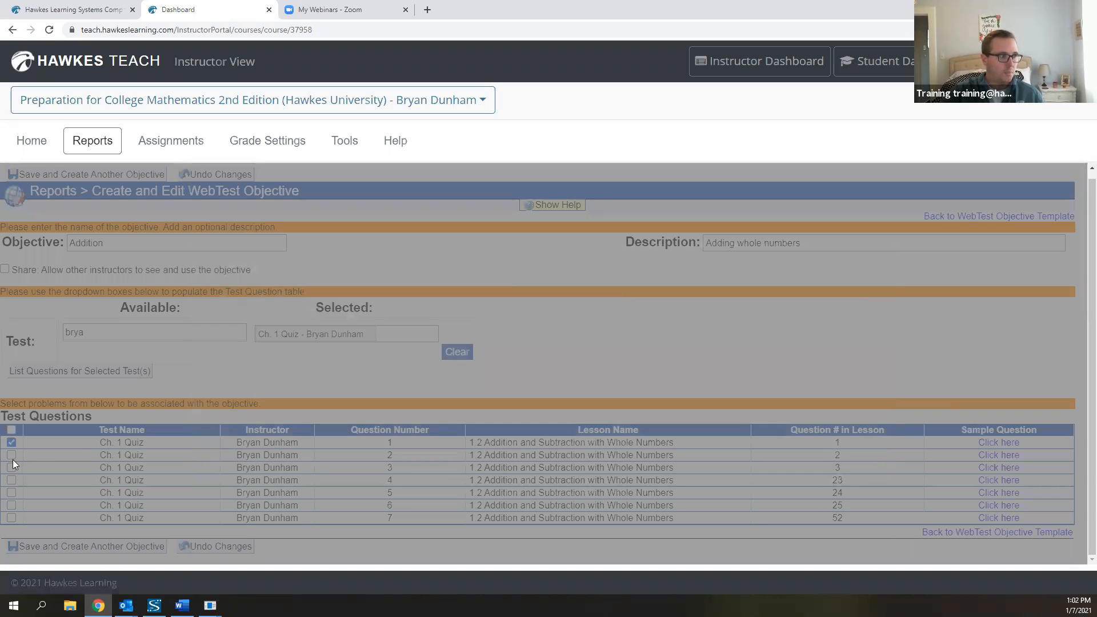
{"action": "left_click", "coordinate": [12, 455]}
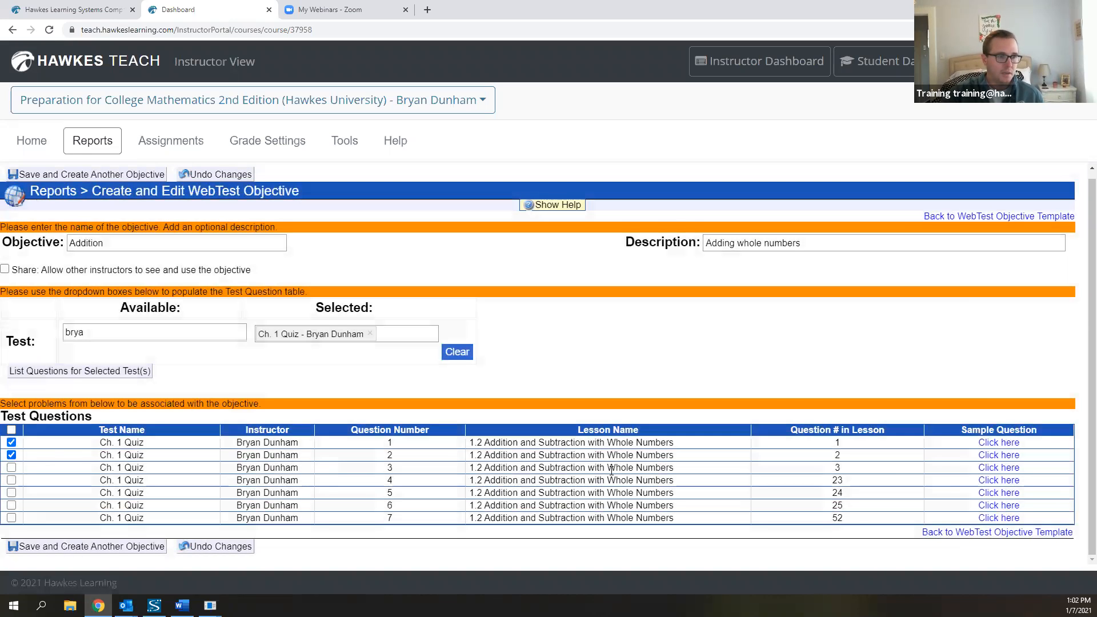
{"action": "left_click", "coordinate": [982, 467]}
{"action": "left_click", "coordinate": [937, 327]}
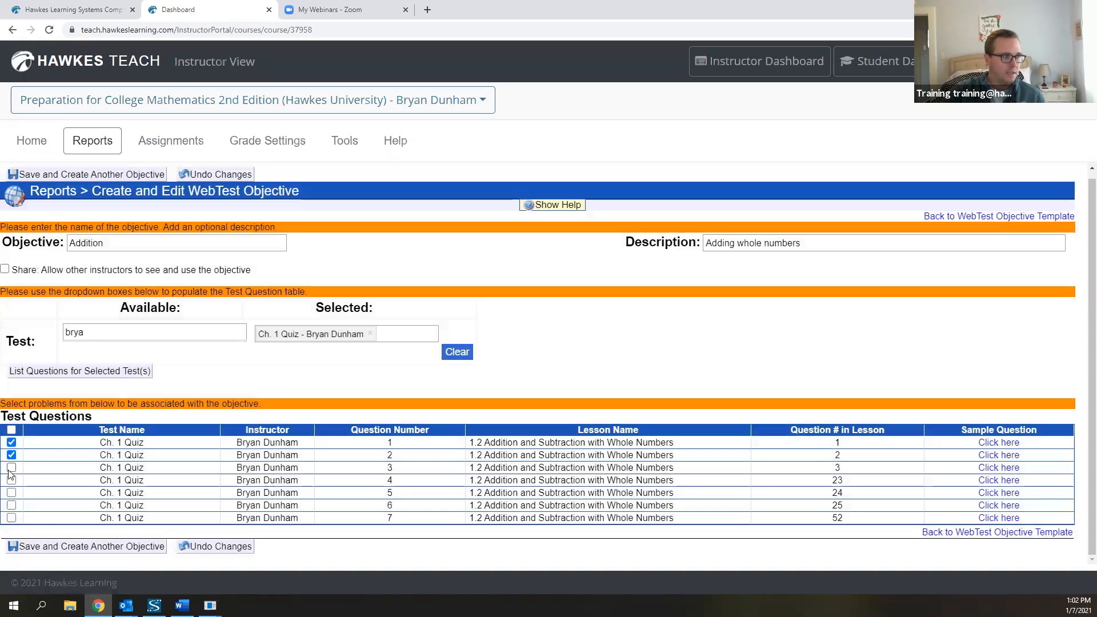
{"action": "left_click", "coordinate": [12, 467]}
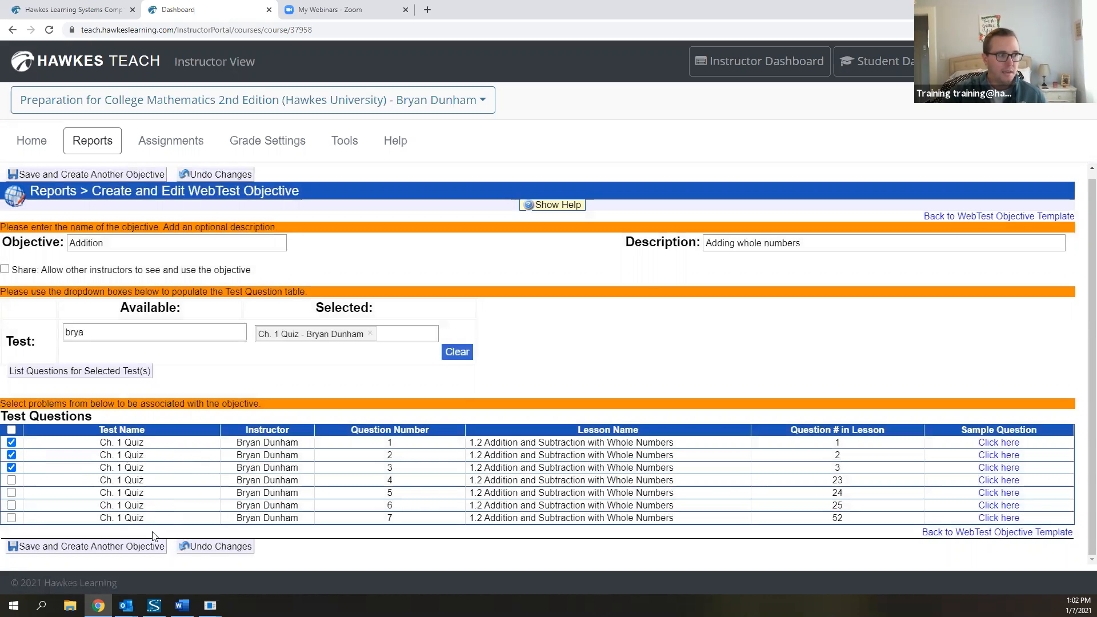
{"action": "left_click", "coordinate": [158, 547]}
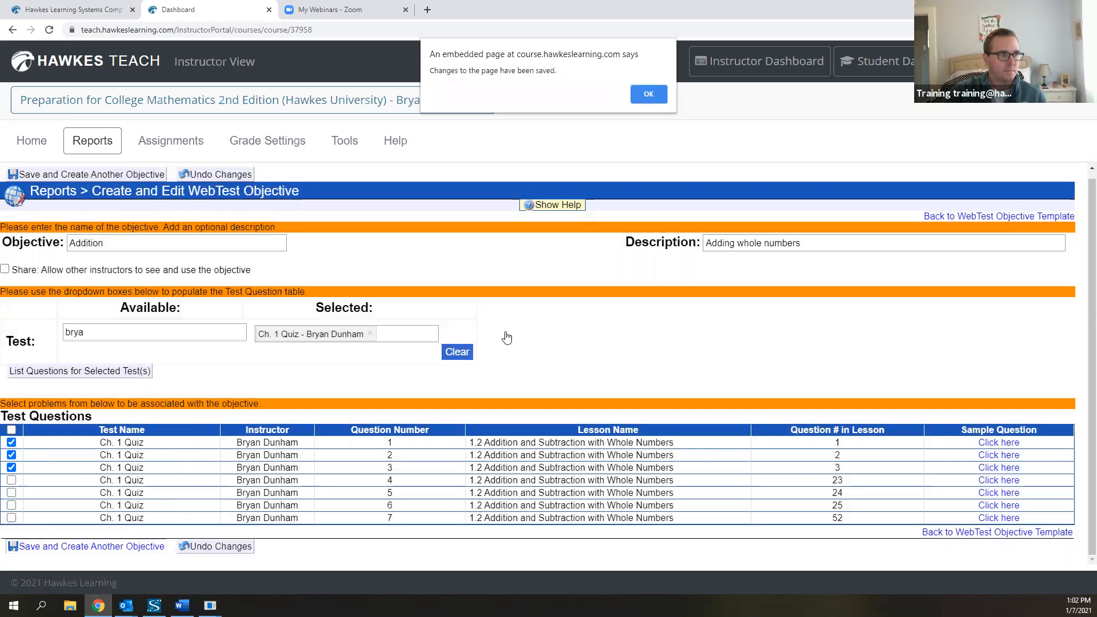
{"action": "left_click", "coordinate": [639, 93]}
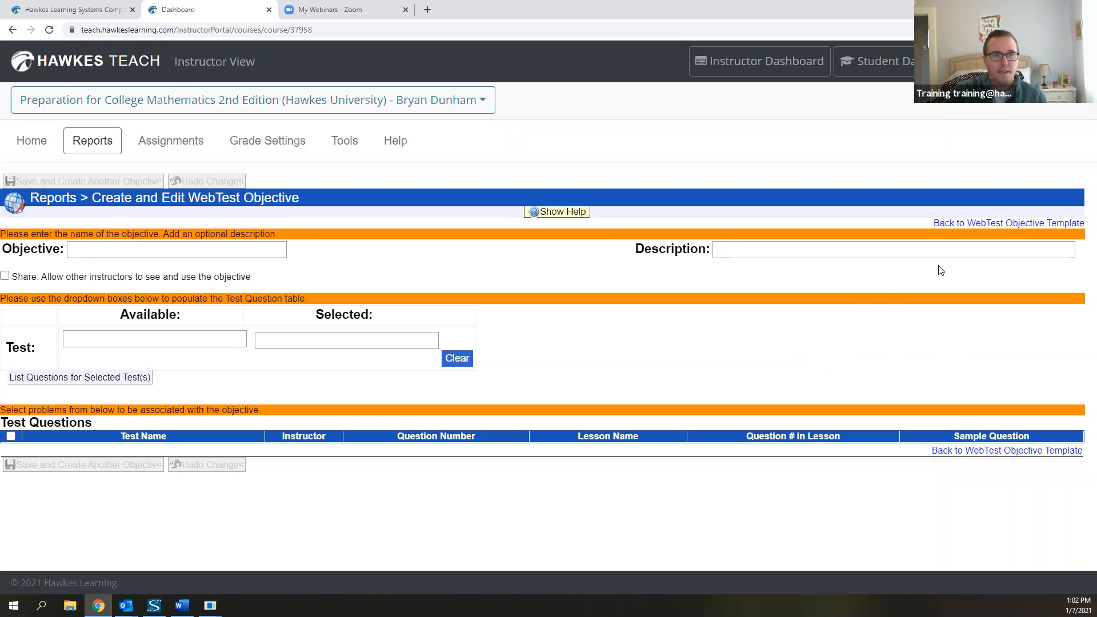
- Return to the objective template, name it "Math 100 Learning Objectives", include the Addition objective and save the template
{"action": "left_click", "coordinate": [992, 224]}
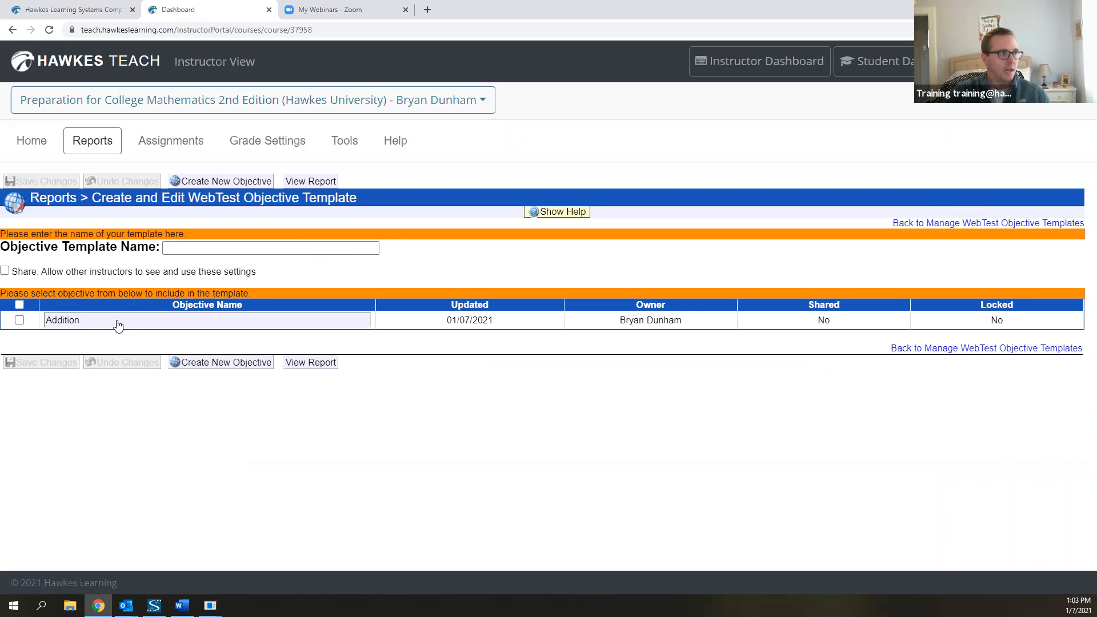
{"action": "left_click", "coordinate": [221, 245]}
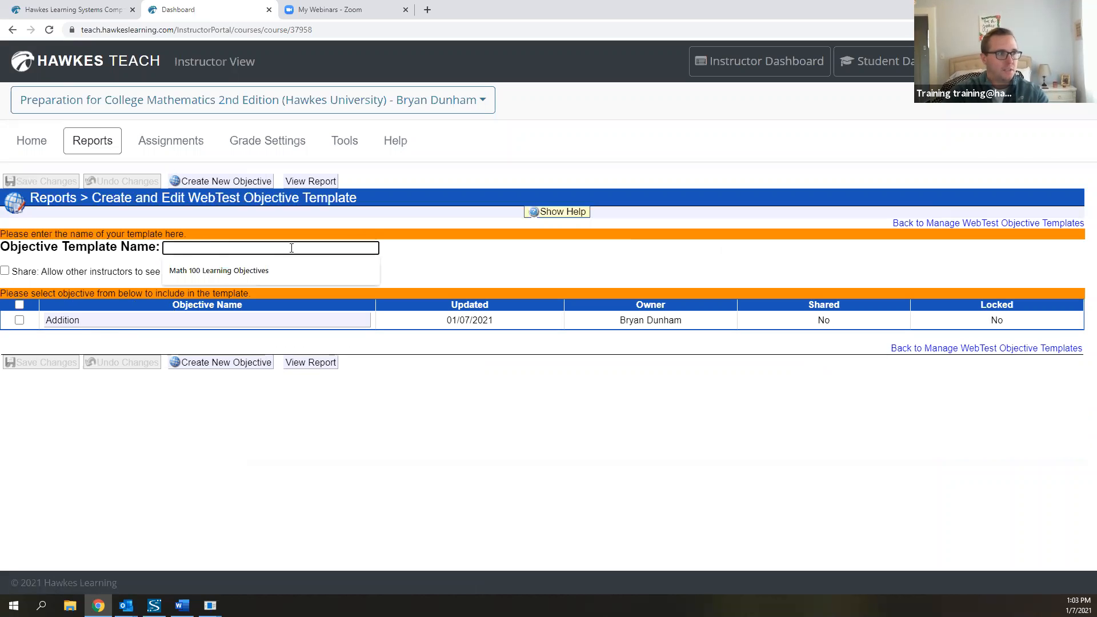
{"action": "left_click", "coordinate": [285, 264]}
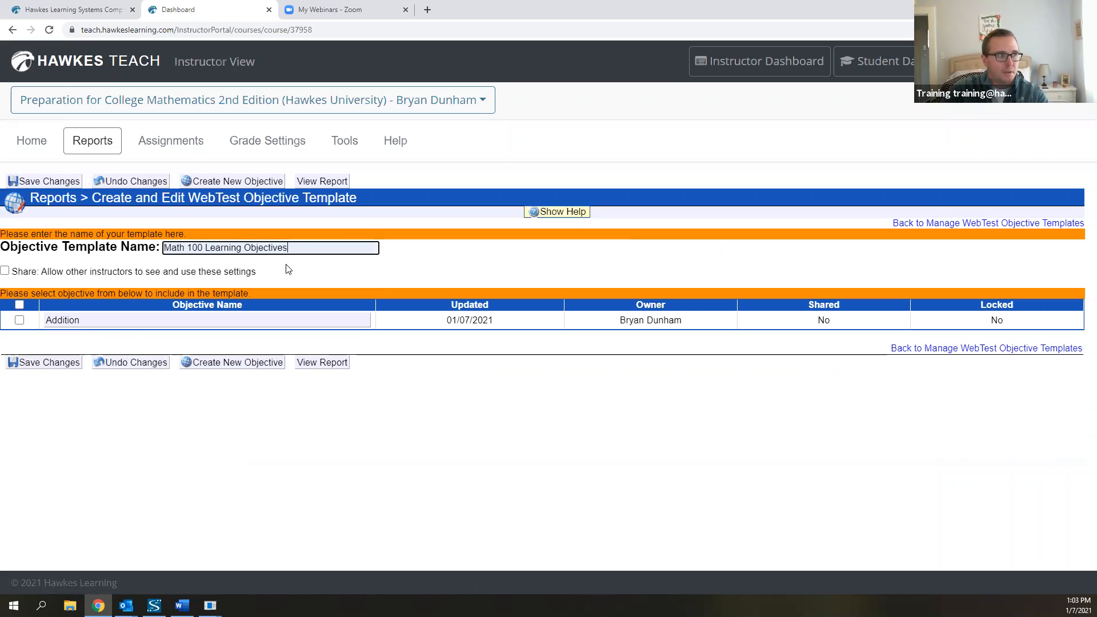
{"action": "left_click", "coordinate": [19, 320]}
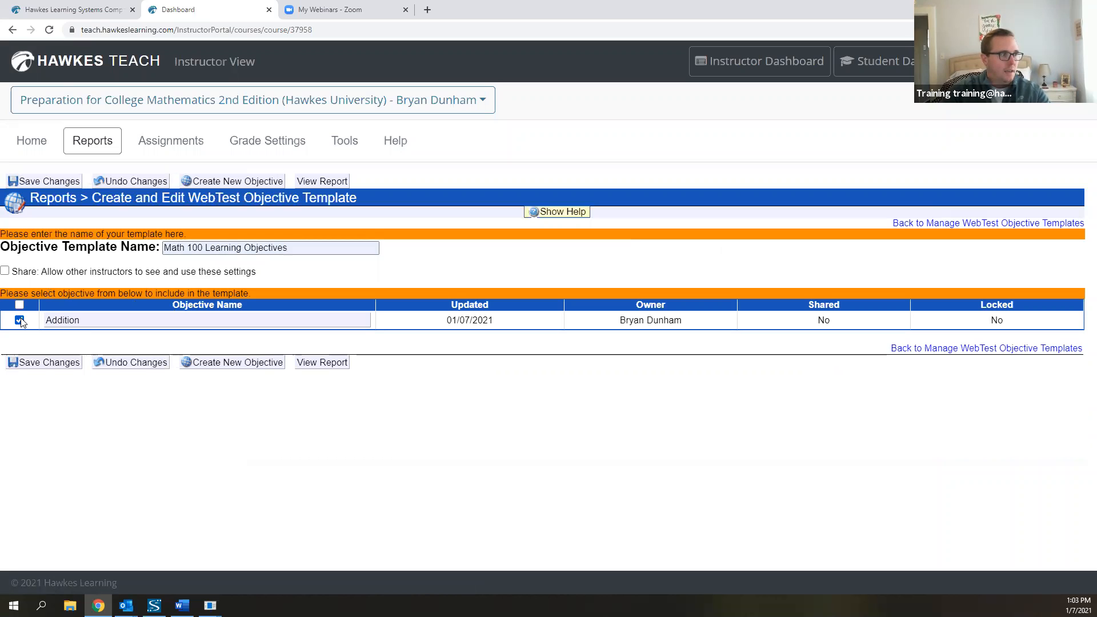
{"action": "left_click", "coordinate": [43, 365]}
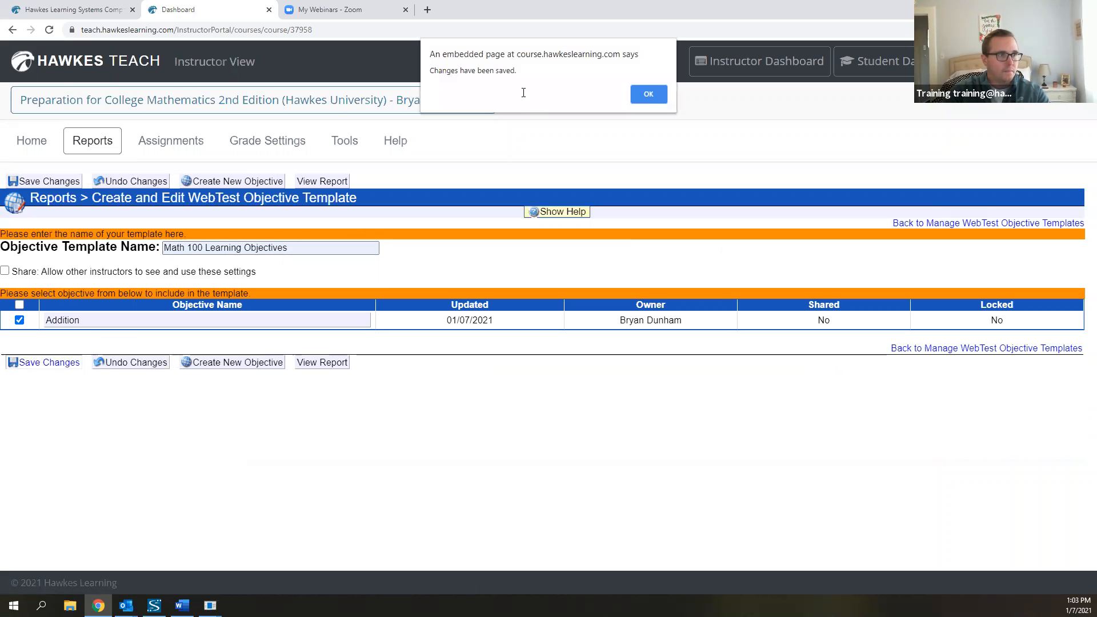
{"action": "left_click", "coordinate": [649, 94]}
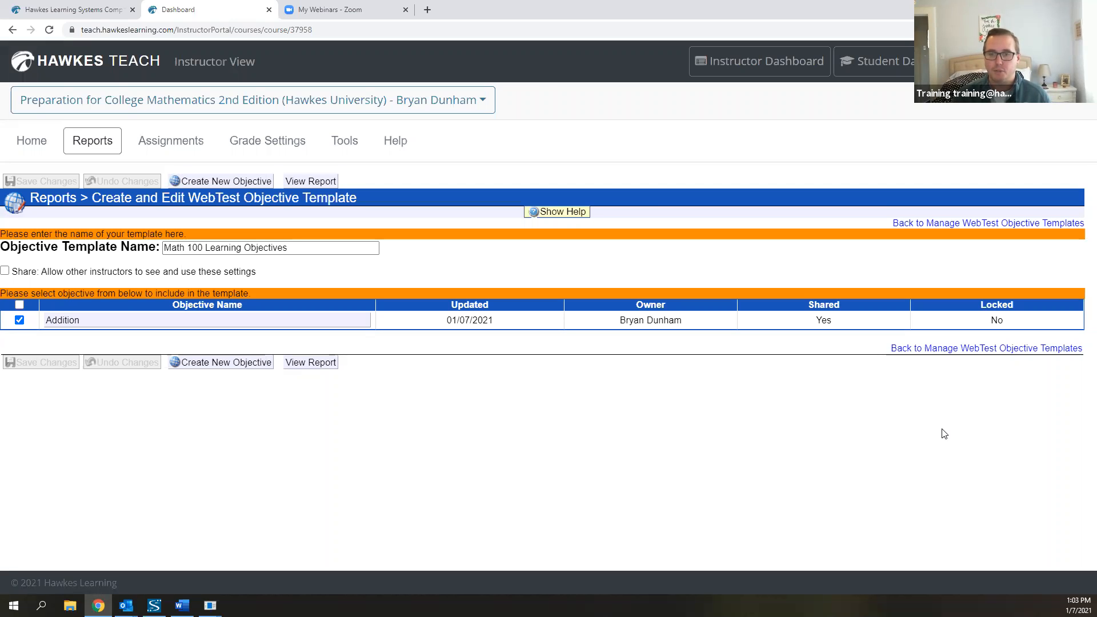
- Open the WebTest Objective report view from the reports list and select the Math 100 Learning Objectives template for it
{"action": "left_click", "coordinate": [110, 152]}
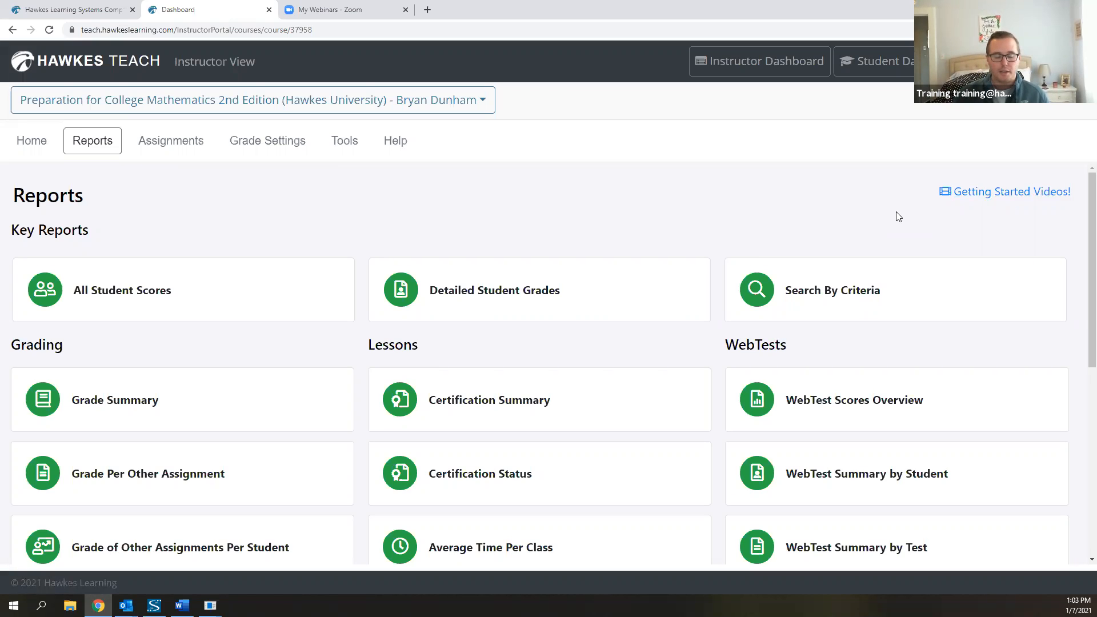
{"action": "scroll", "coordinate": [886, 233], "scroll_direction": "down", "scroll_amount": 7}
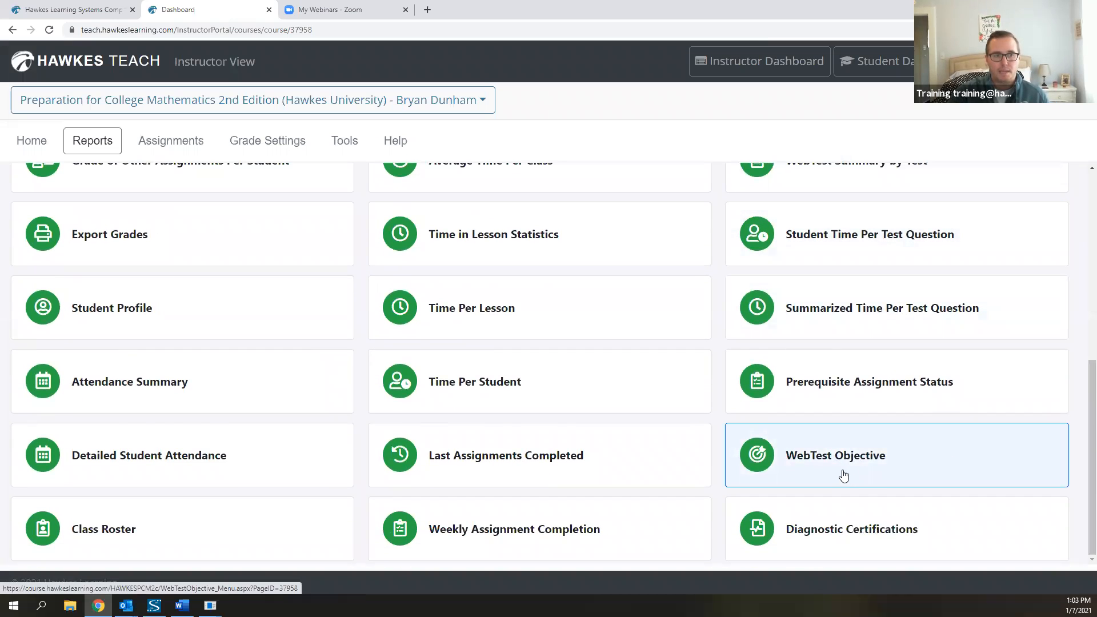
{"action": "left_click", "coordinate": [851, 474]}
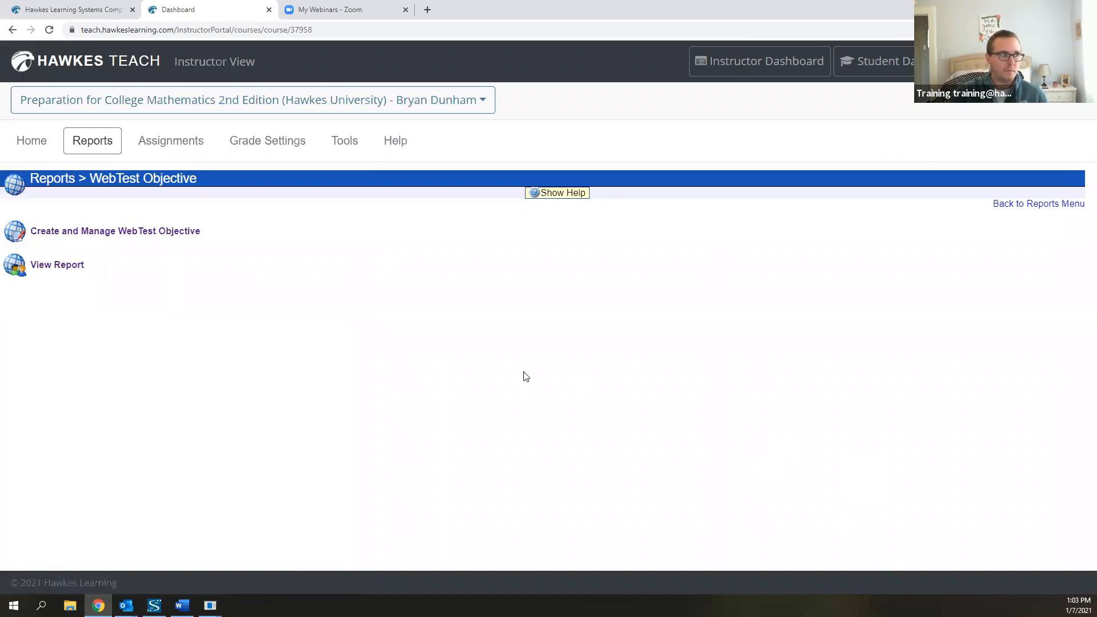
{"action": "left_click", "coordinate": [82, 273]}
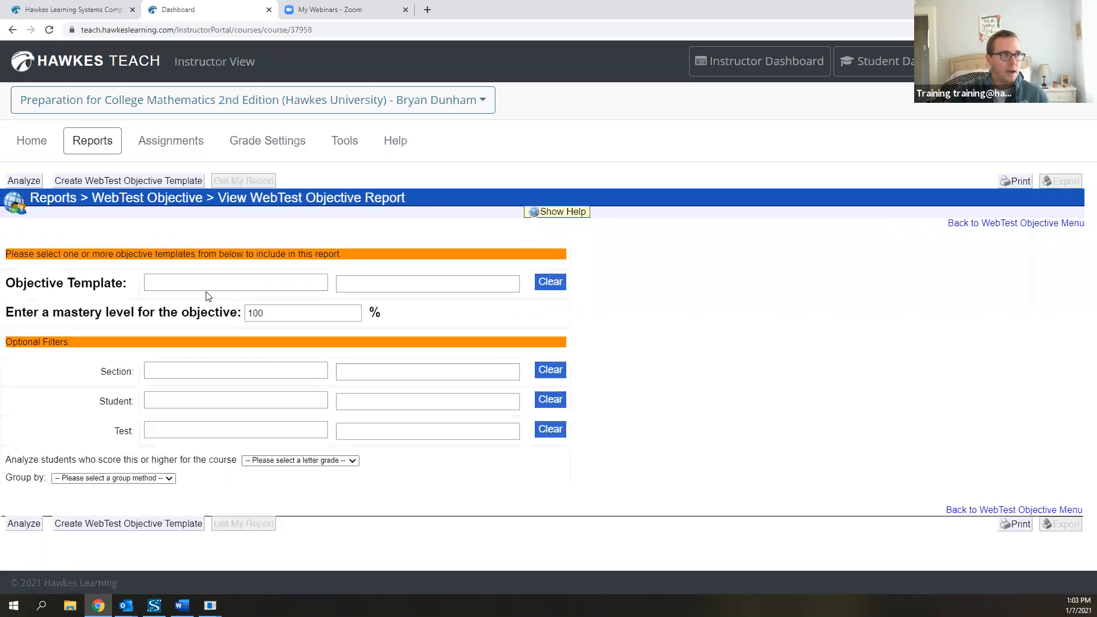
{"action": "left_click", "coordinate": [210, 281]}
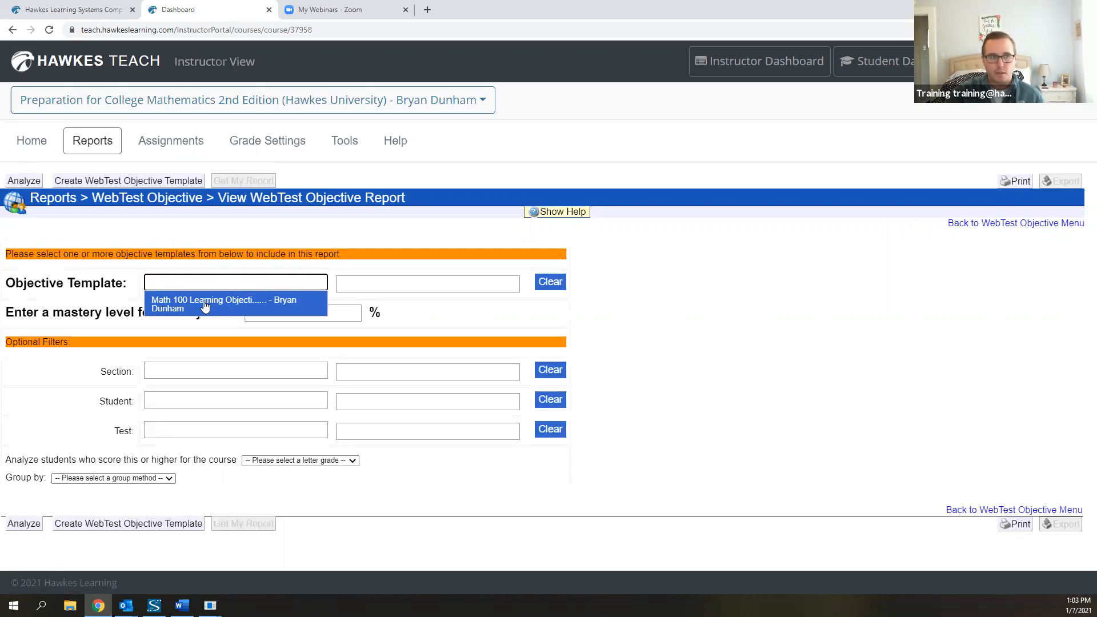
{"action": "left_click", "coordinate": [204, 307]}
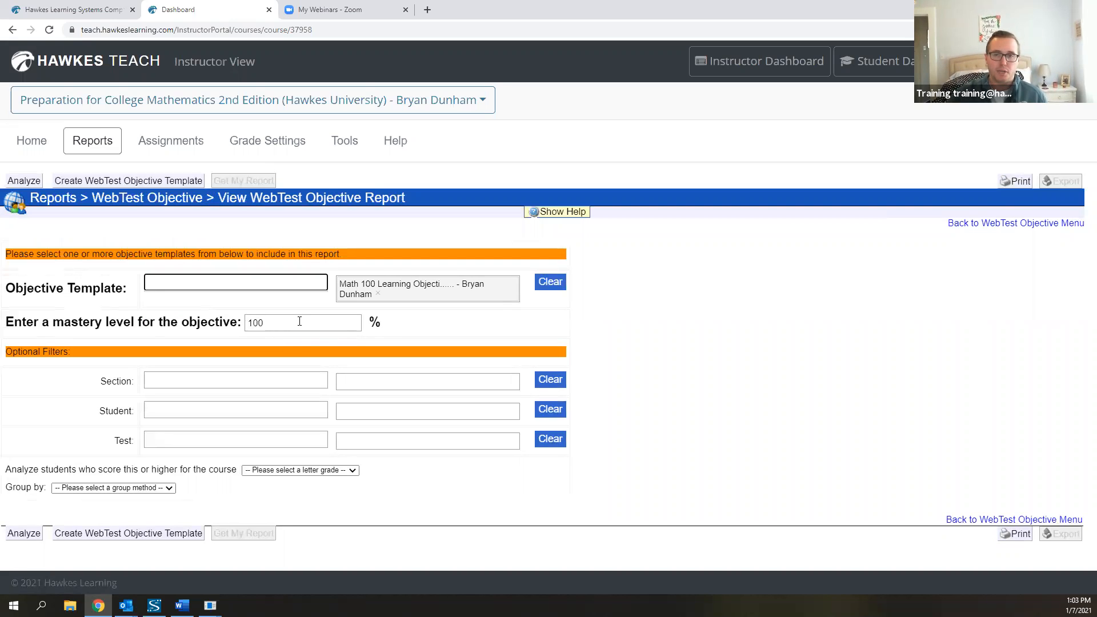
- Try a mastery level of 80% for the objective and set it back to 100%
{"action": "left_click_drag", "start_coordinate": [299, 322], "coordinate": [231, 323]}
{"action": "type", "text": "80"}
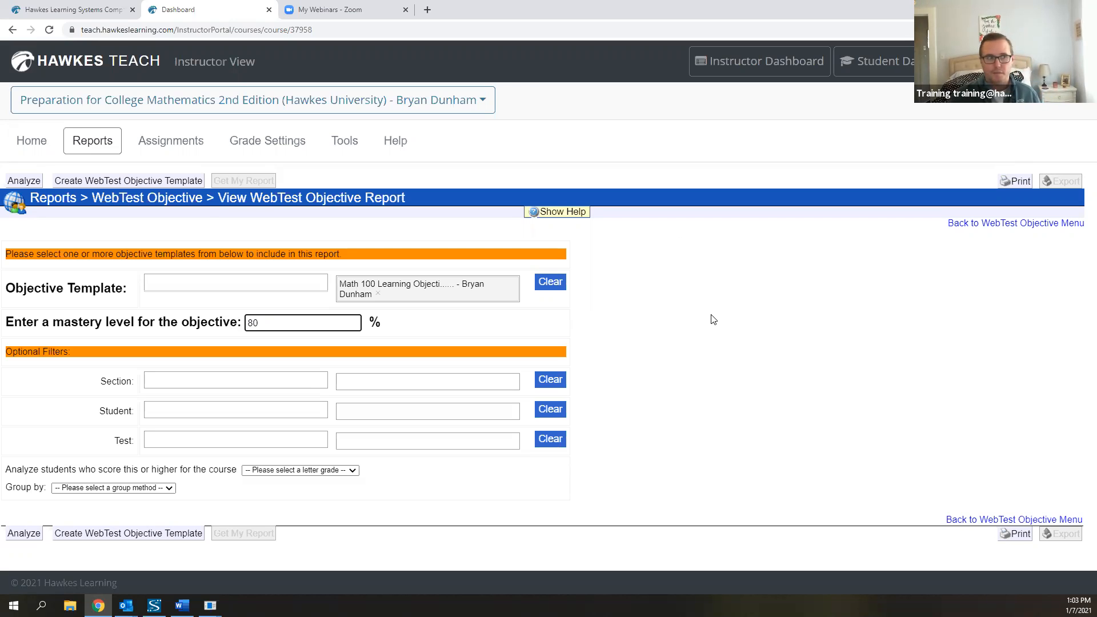
{"action": "left_click_drag", "start_coordinate": [294, 324], "coordinate": [240, 321]}
{"action": "type", "text": "100"}
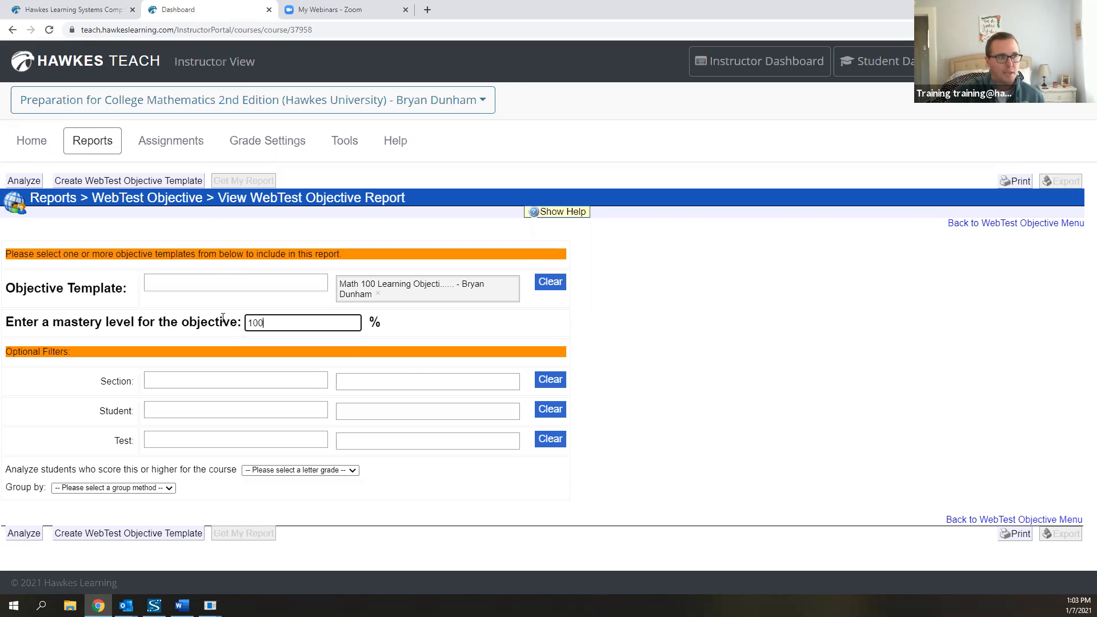
{"action": "left_click", "coordinate": [805, 388]}
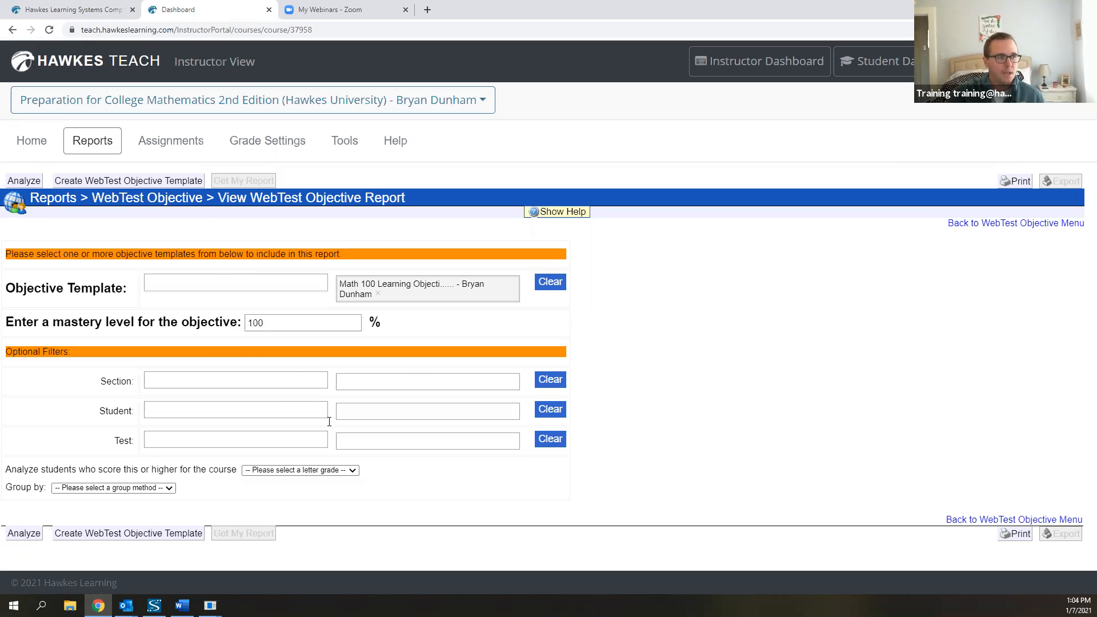
- Filter the report to the Spring 2021 Demo section and the Ch. 1 Quiz test
{"action": "left_click", "coordinate": [284, 380]}
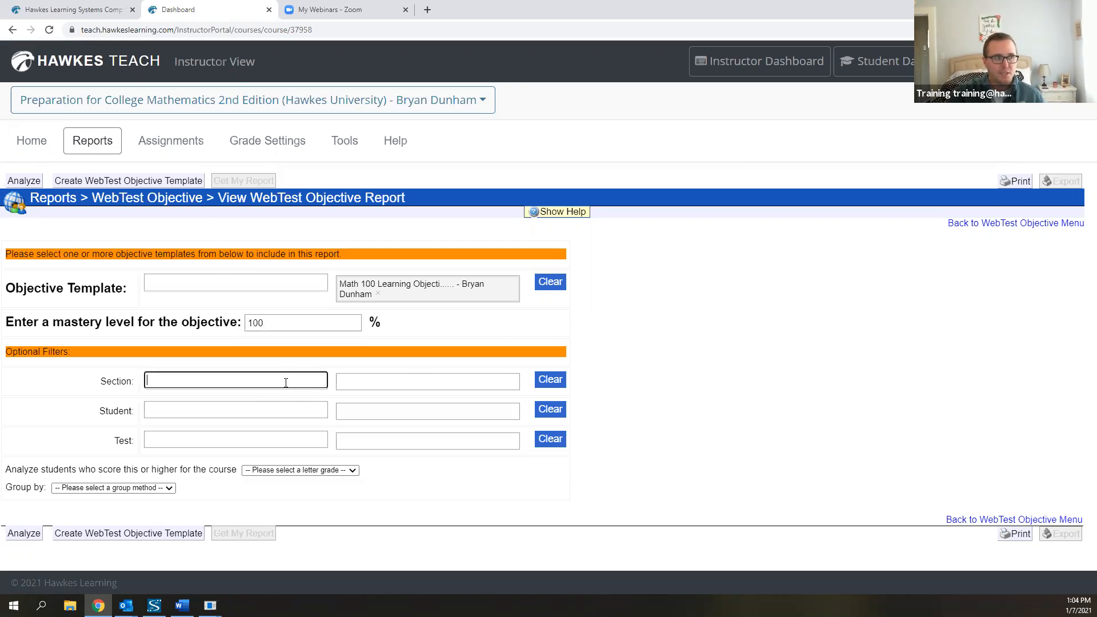
{"action": "left_click", "coordinate": [279, 399]}
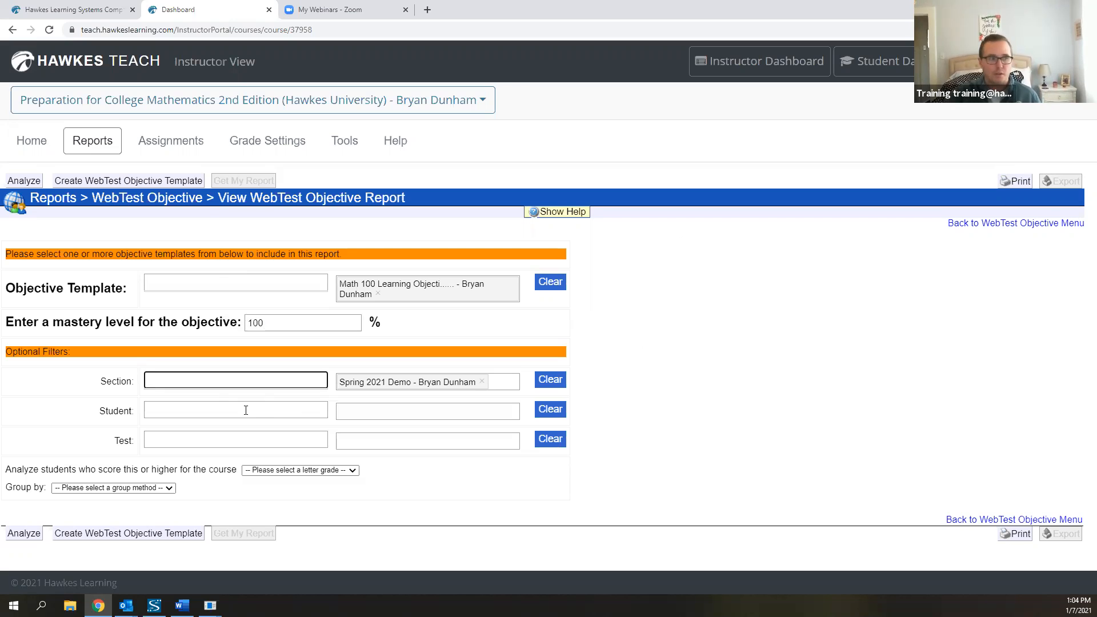
{"action": "left_click", "coordinate": [232, 443]}
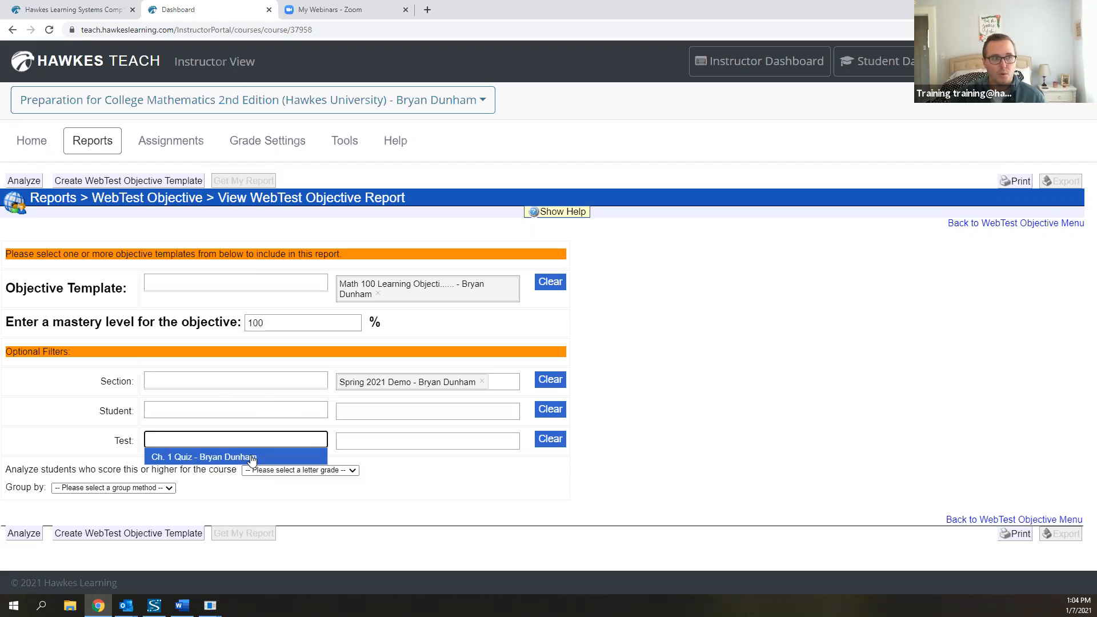
{"action": "left_click", "coordinate": [252, 458]}
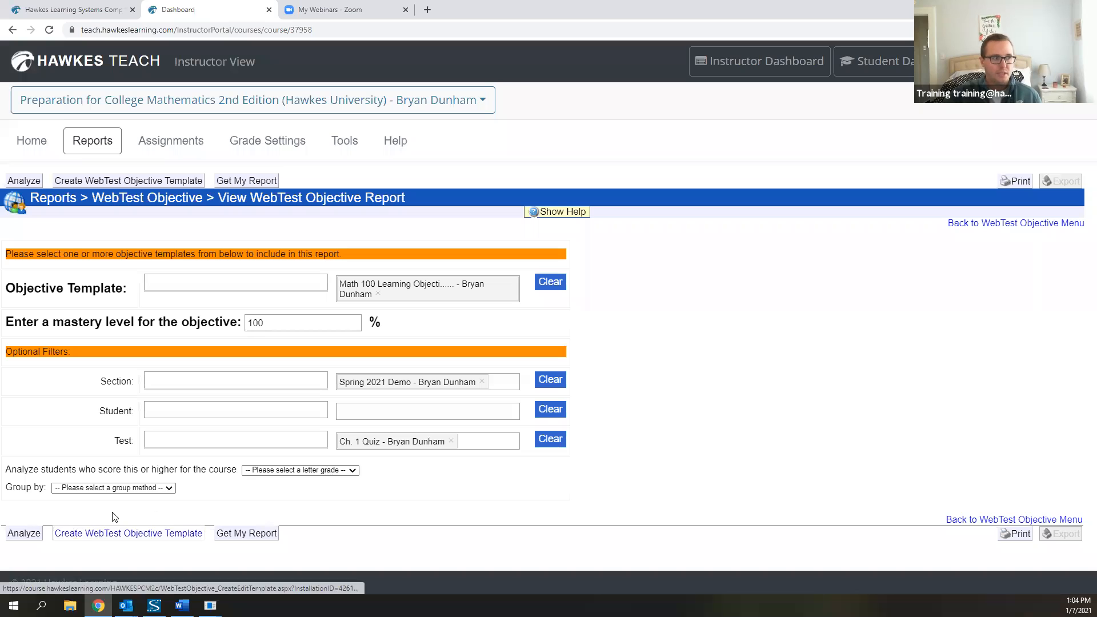
- Analyze the selected template and examine the Addition objective's met, total and percentage figures for each quiz question
{"action": "left_click", "coordinate": [24, 533]}
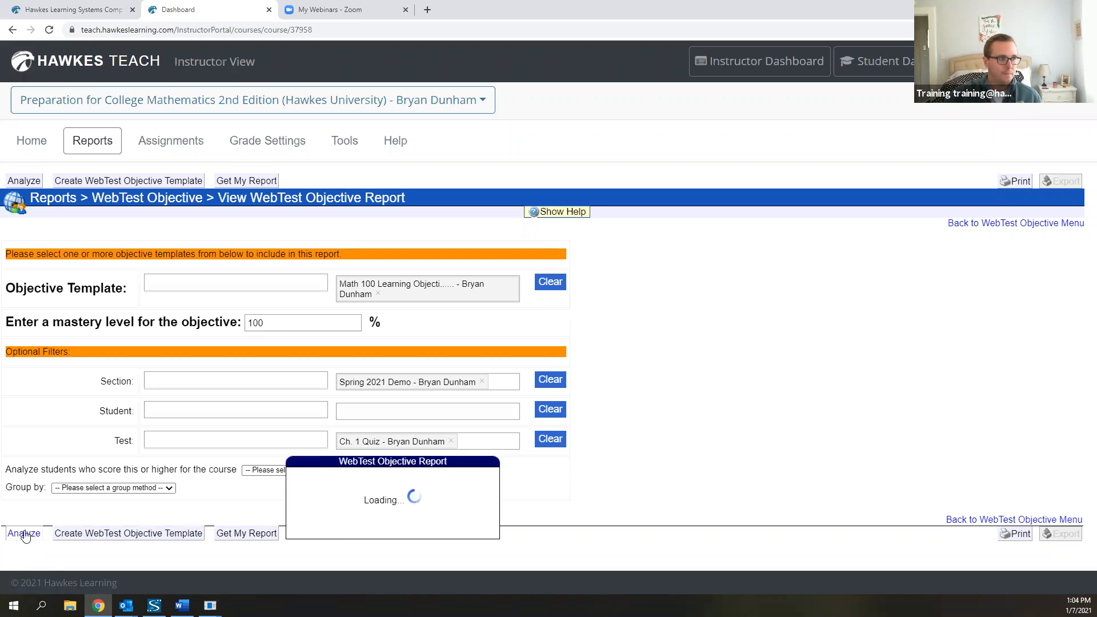
{"action": "scroll", "coordinate": [658, 490], "scroll_direction": "down", "scroll_amount": 2}
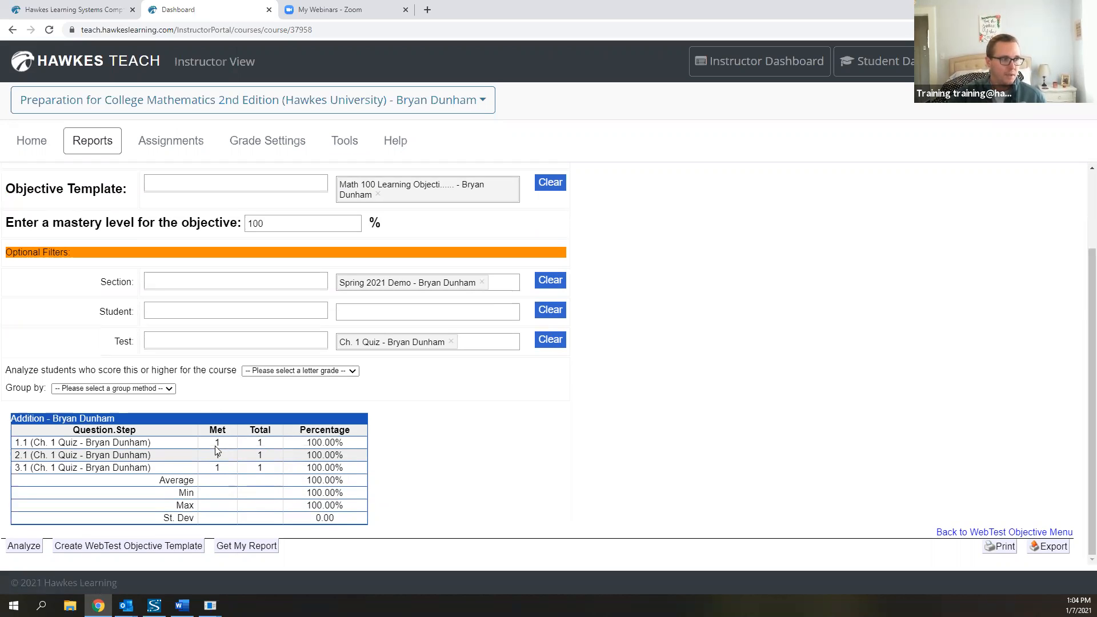
{"action": "left_click_drag", "start_coordinate": [306, 443], "coordinate": [335, 440]}
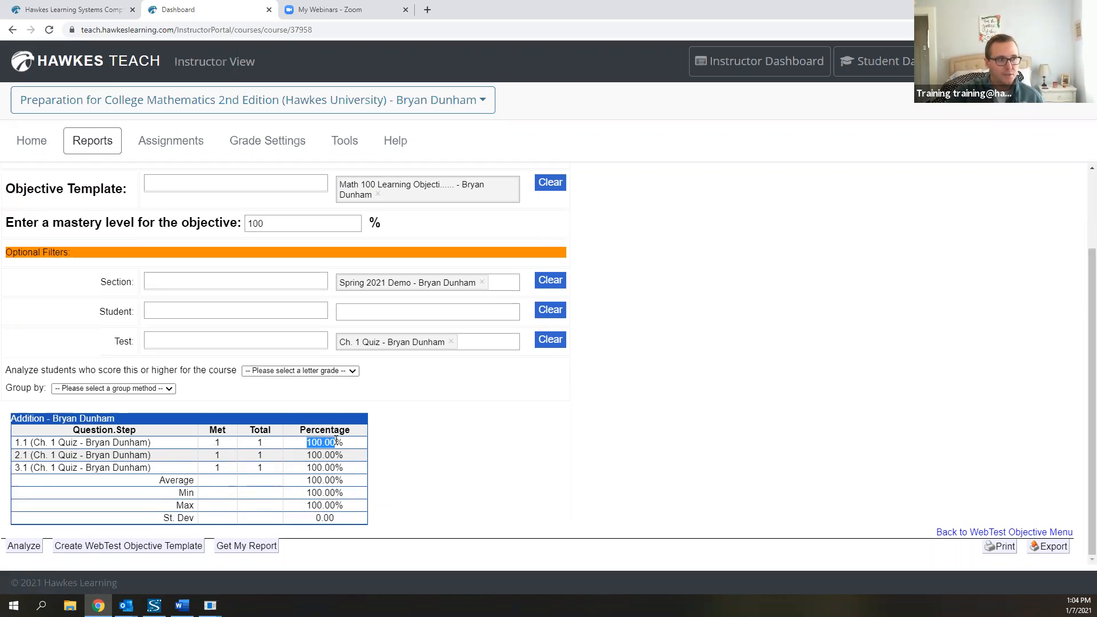
{"action": "left_click", "coordinate": [610, 471]}
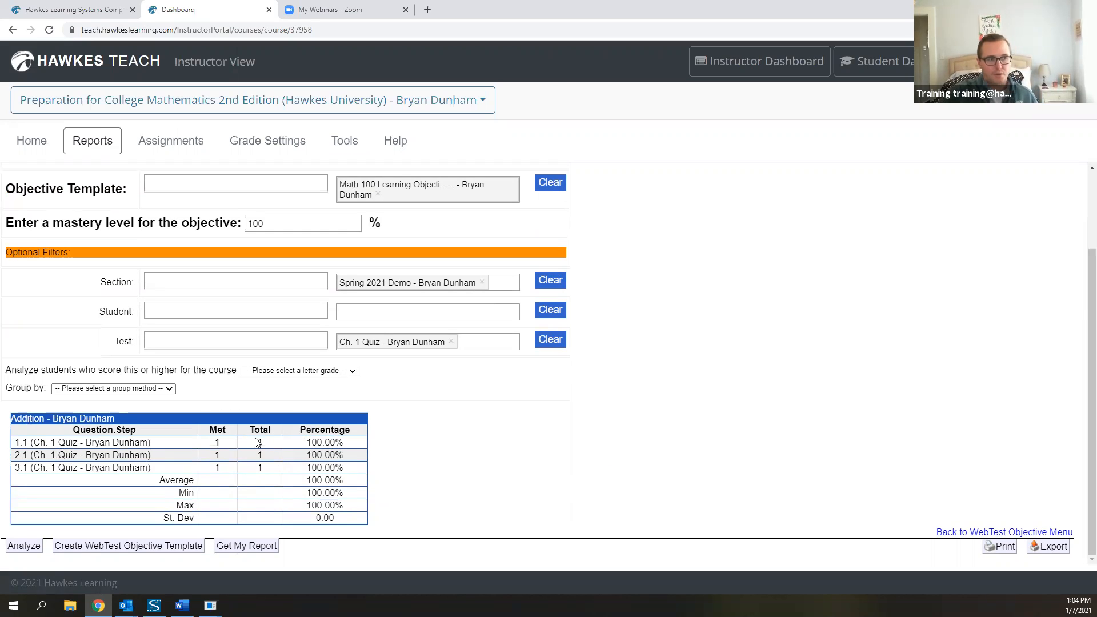